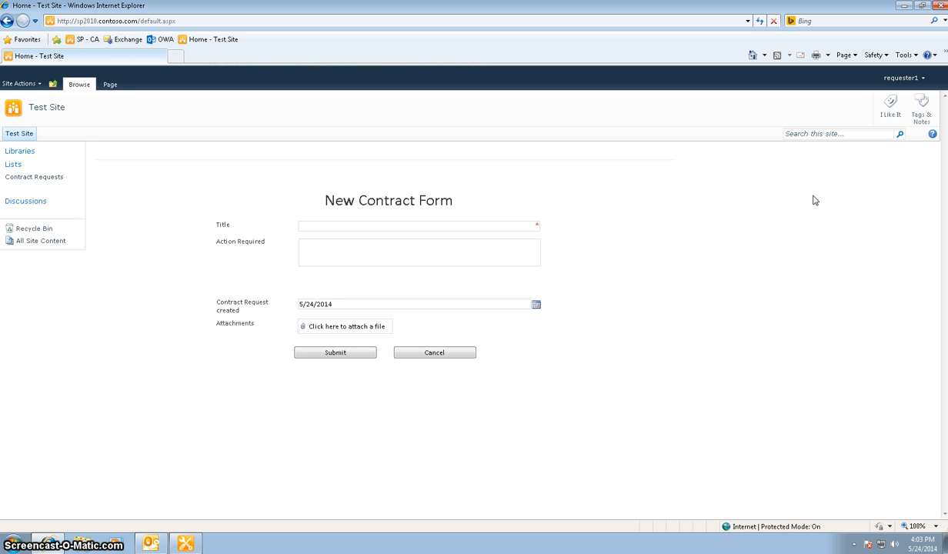
Fill in the new contract form with "Testing the form load rules" as both the Title and the Action Required text.
left_click(444, 227)
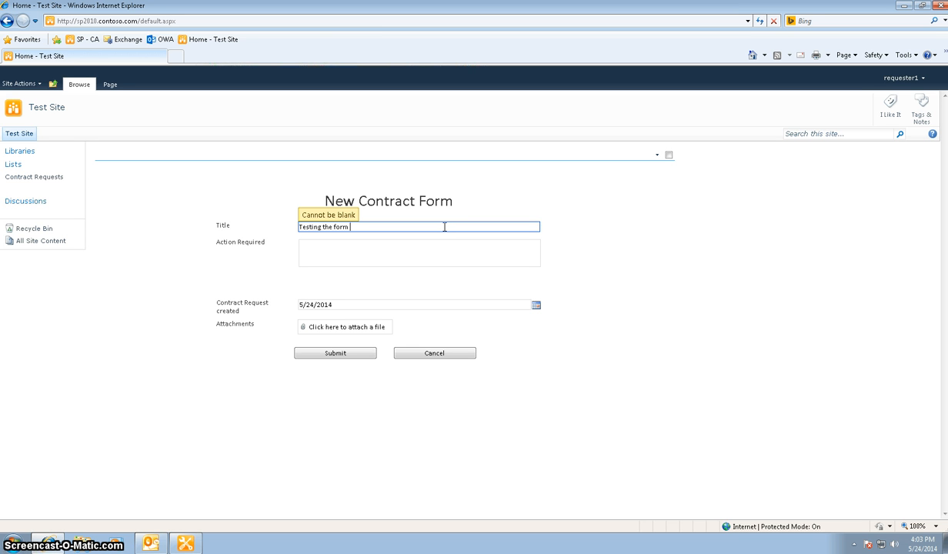
type("Testing the form load rules")
key("Tab")
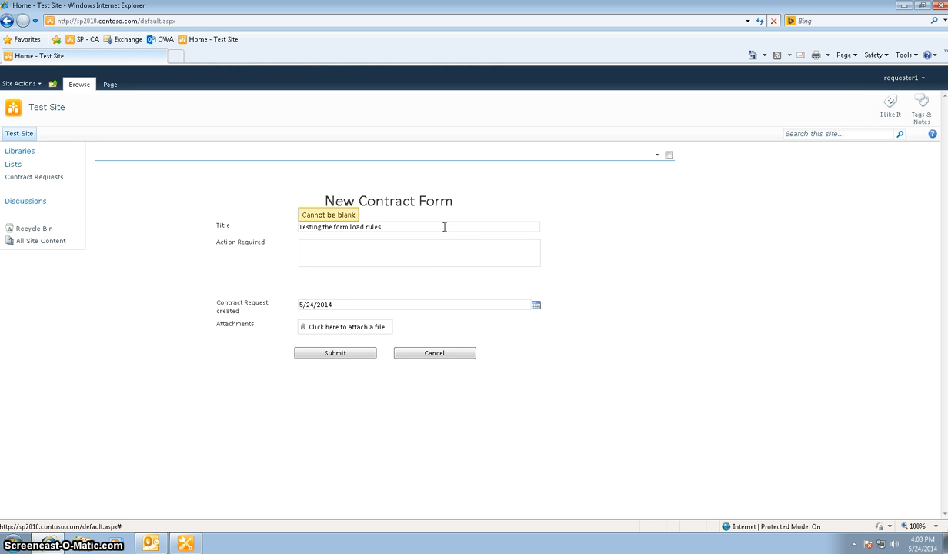
left_click(442, 258)
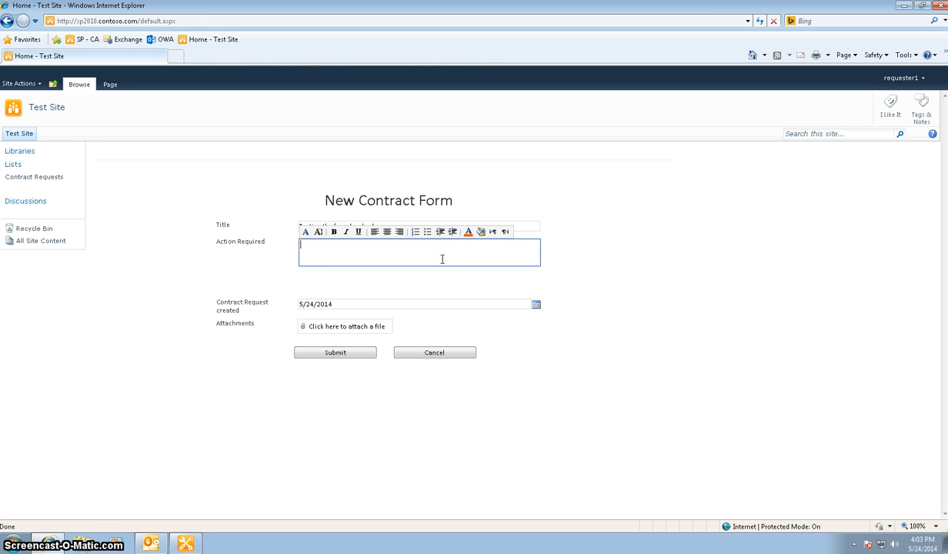
type("Testomg")
key("BackSpace")
key("BackSpace")
key("BackSpace")
Attach the file Test contract doc1 from the Documents library to the contract form and submit it.
left_click(361, 327)
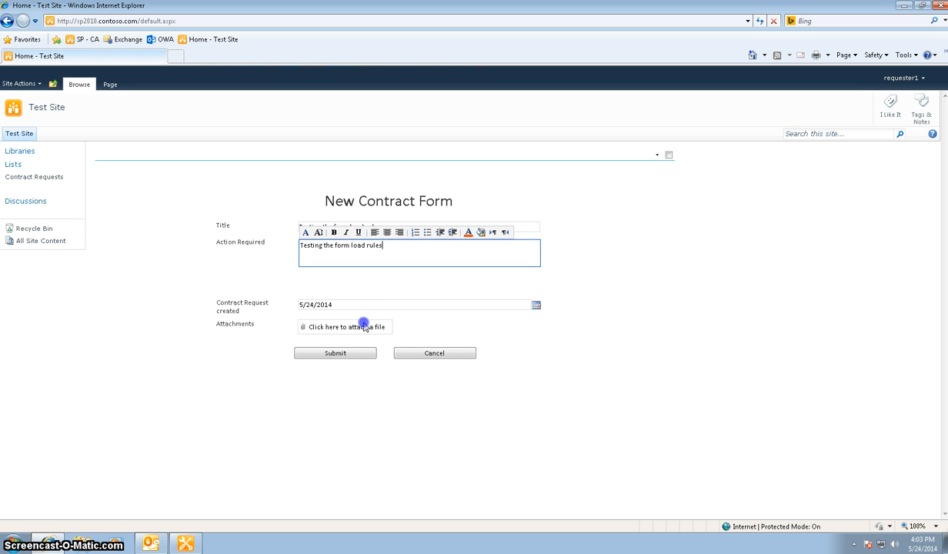
left_click(561, 262)
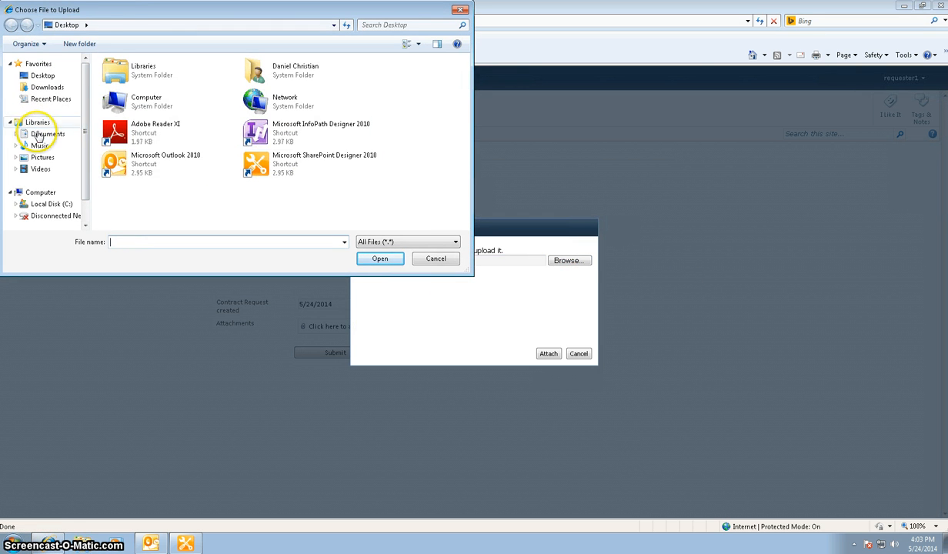
left_click(46, 133)
left_click(135, 130)
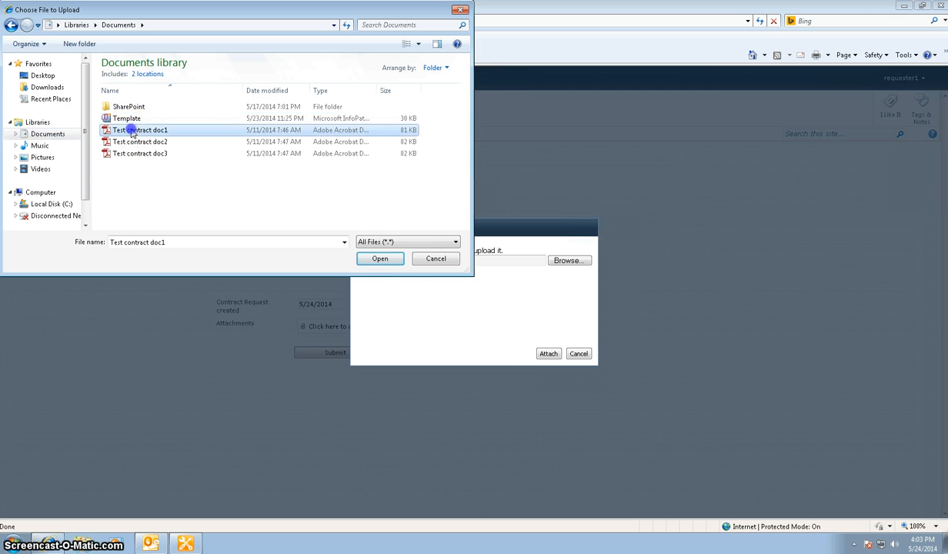
left_click(385, 258)
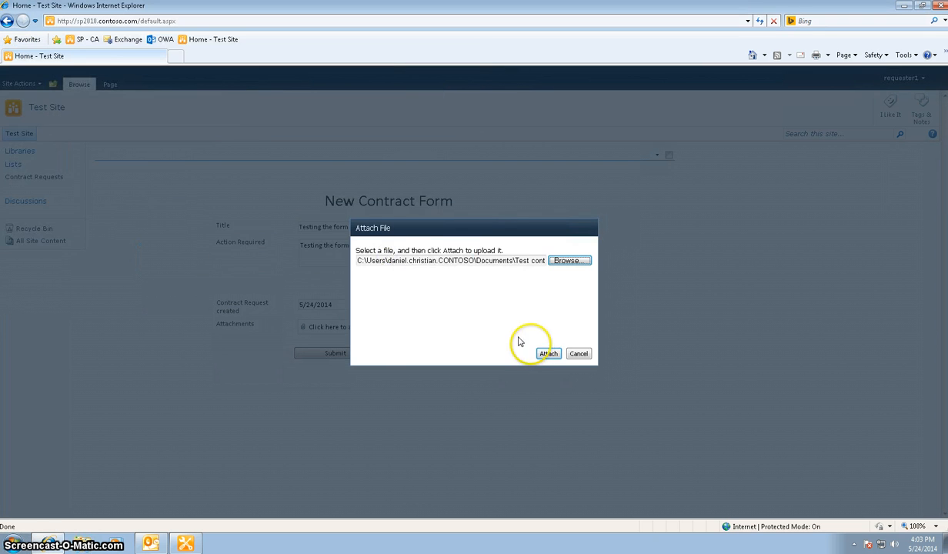
left_click(549, 353)
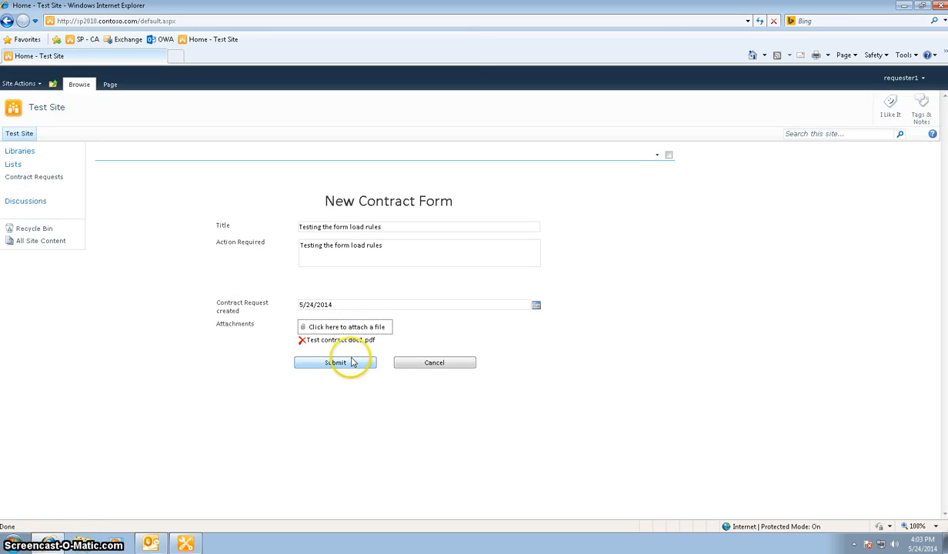
left_click(348, 362)
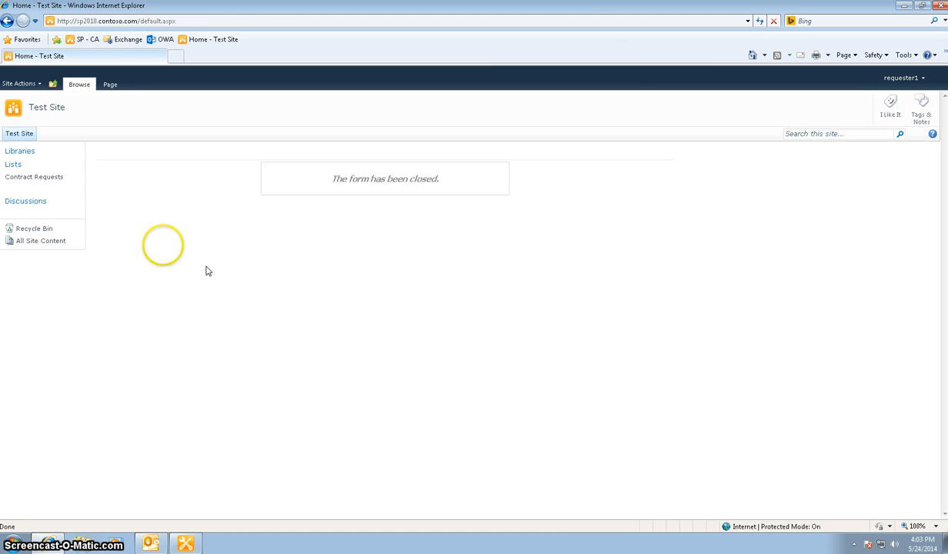
Open the Contract Requests list and sign in as a different user with the legal administrator's user name and account password.
left_click(50, 180)
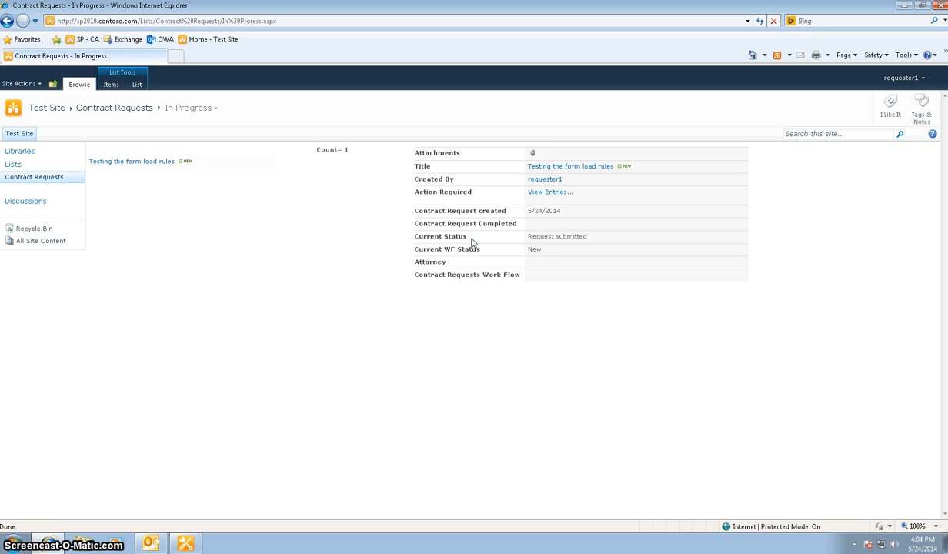
left_click(901, 79)
left_click(820, 117)
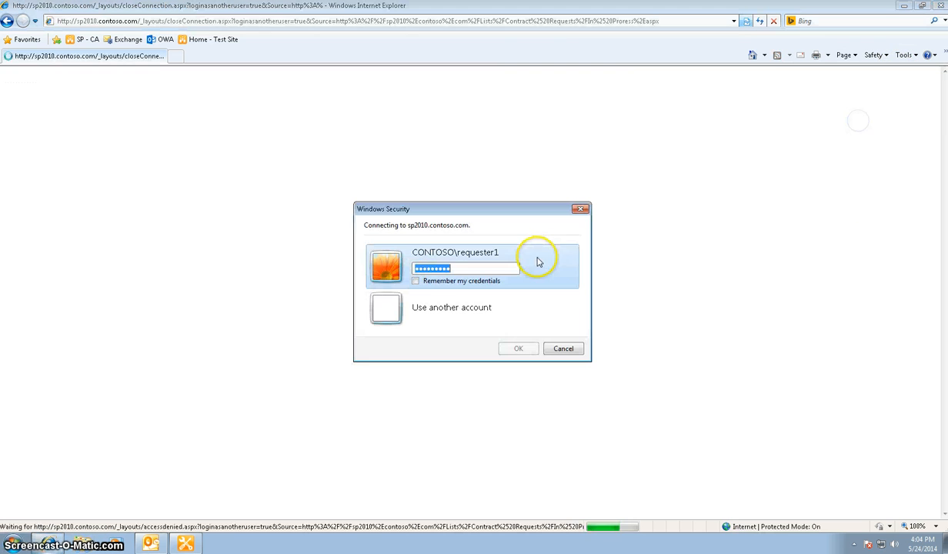
left_click(471, 302)
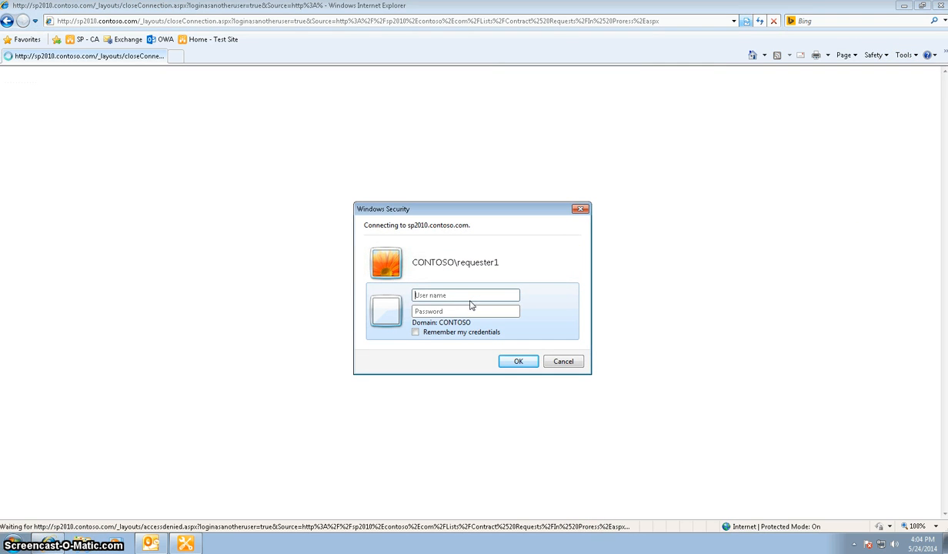
key("Return")
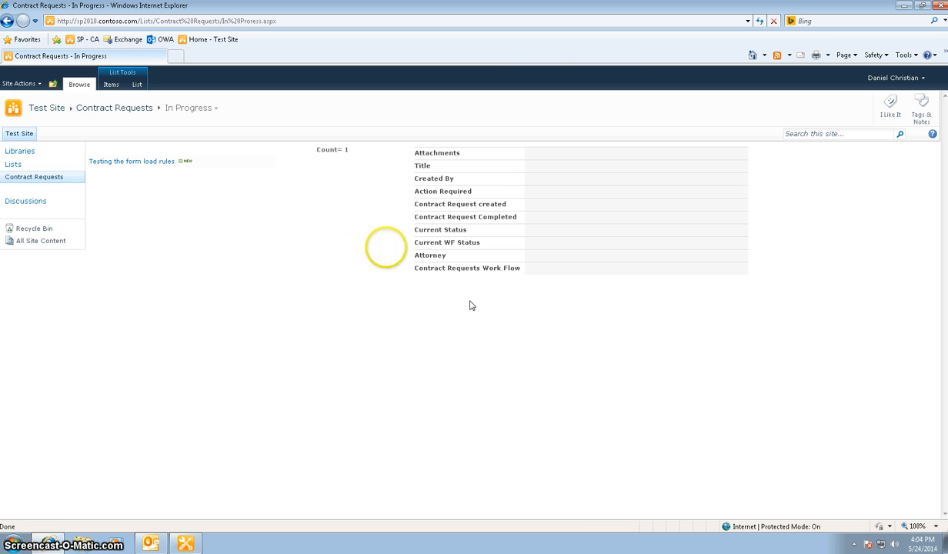
Show the list in the Data View and set the request's Current WF Status to the "With" option naming the legal administrator.
mouse_move(162, 166)
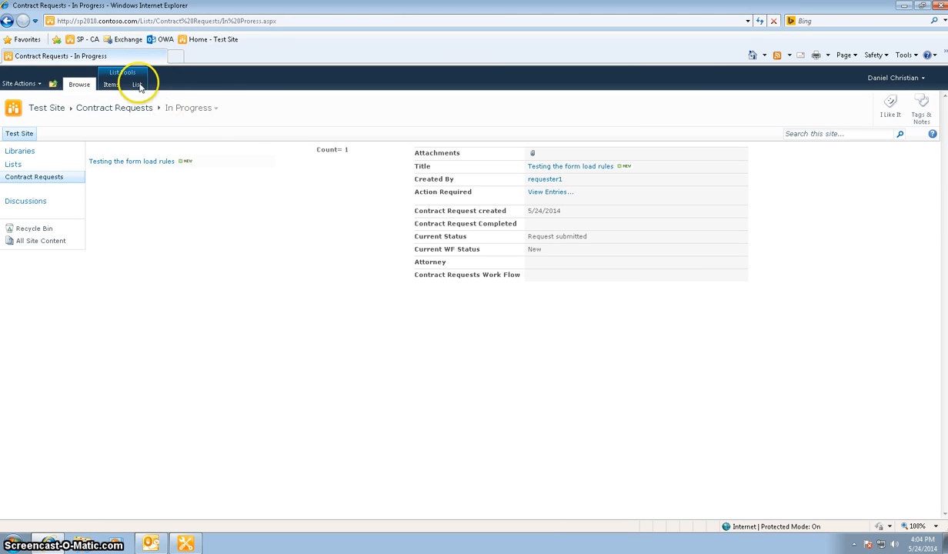
left_click(137, 84)
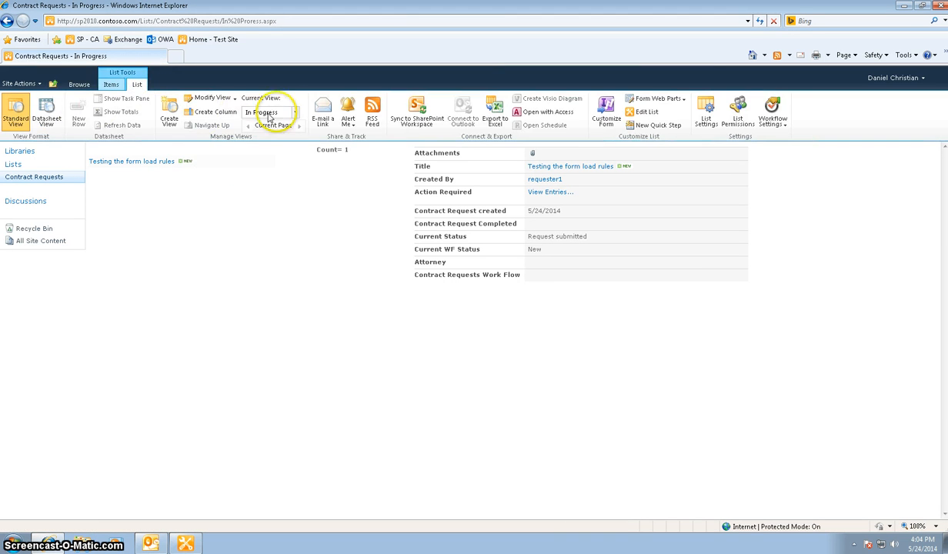
left_click(293, 113)
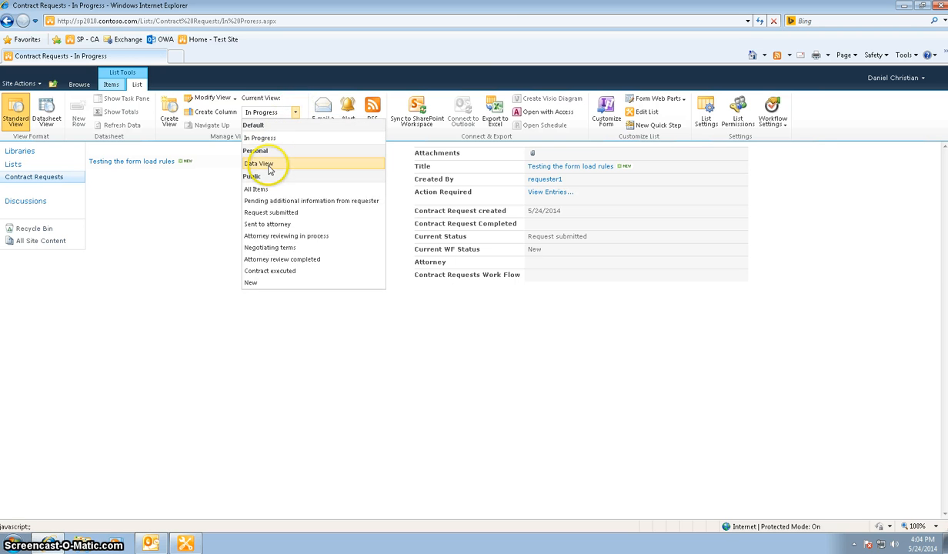
left_click(258, 164)
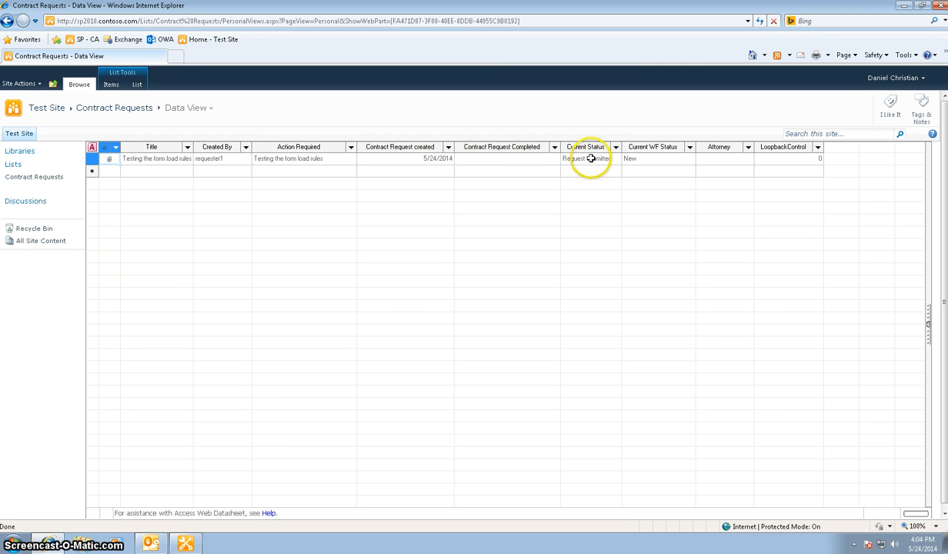
left_click(654, 162)
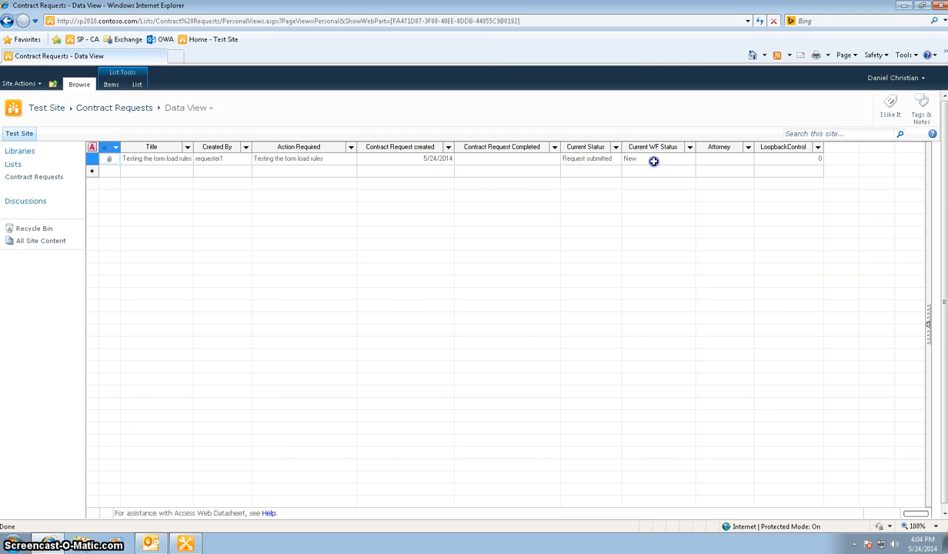
left_click(690, 160)
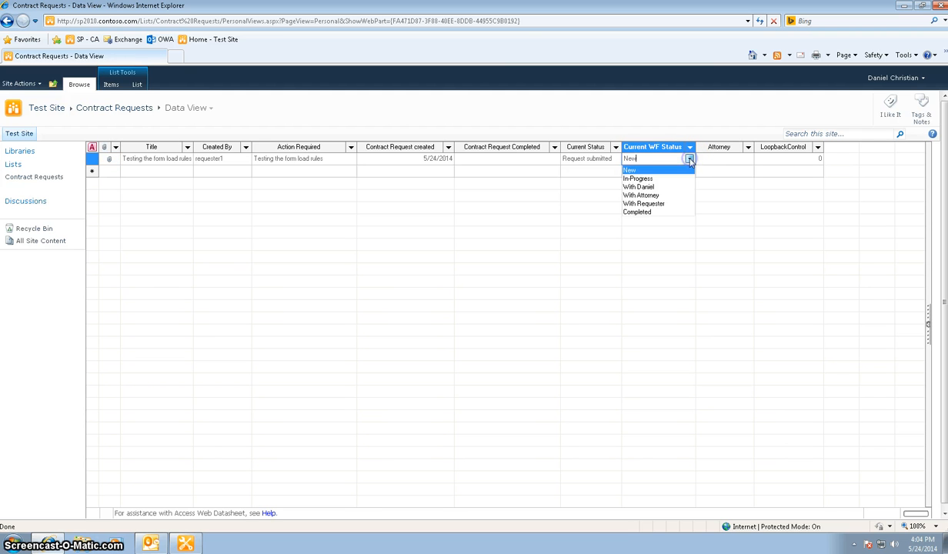
left_click(660, 183)
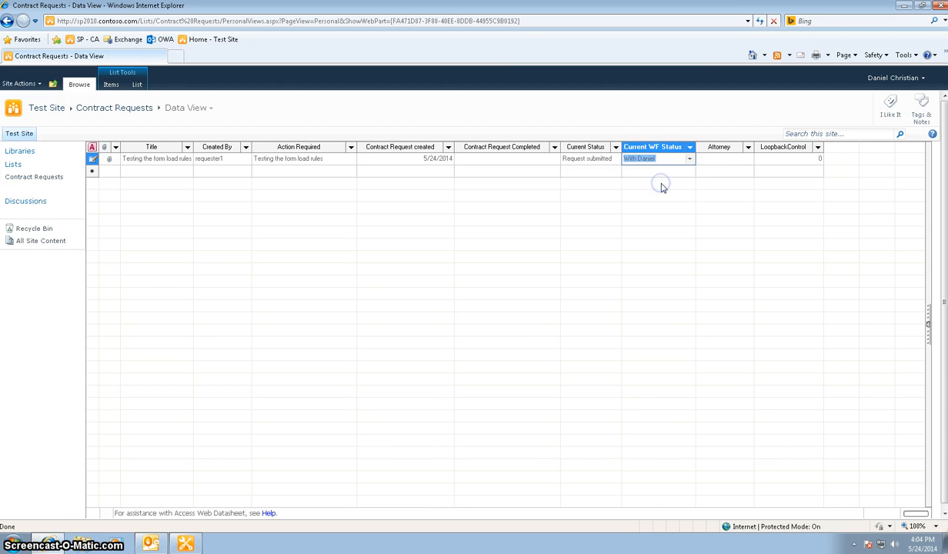
left_click(604, 170)
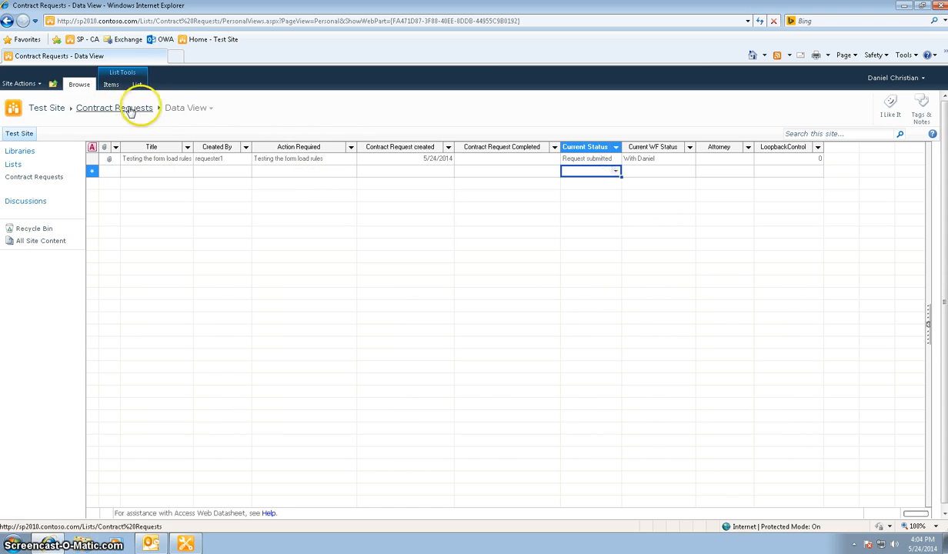
Return to the In Progress view and open the "Testing the form load rules" request for editing.
left_click(180, 108)
left_click(189, 121)
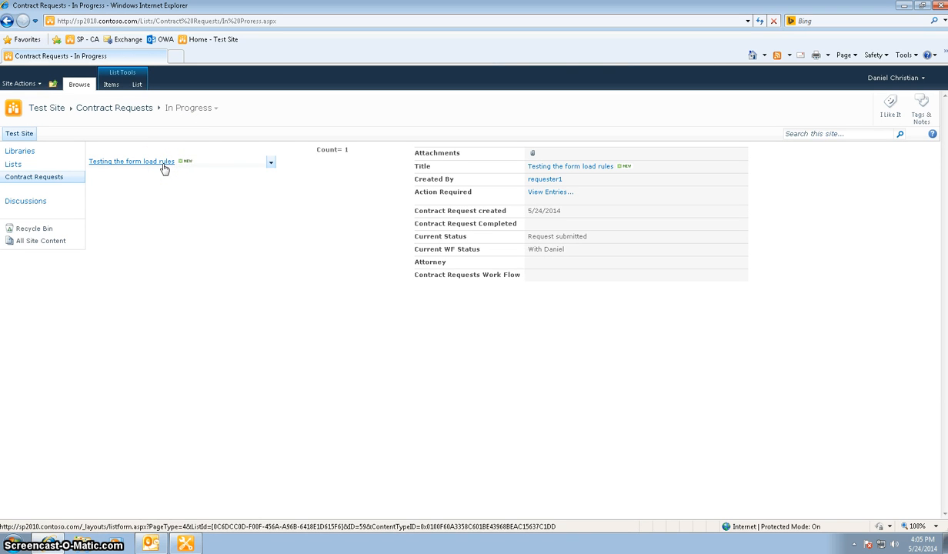
left_click(272, 162)
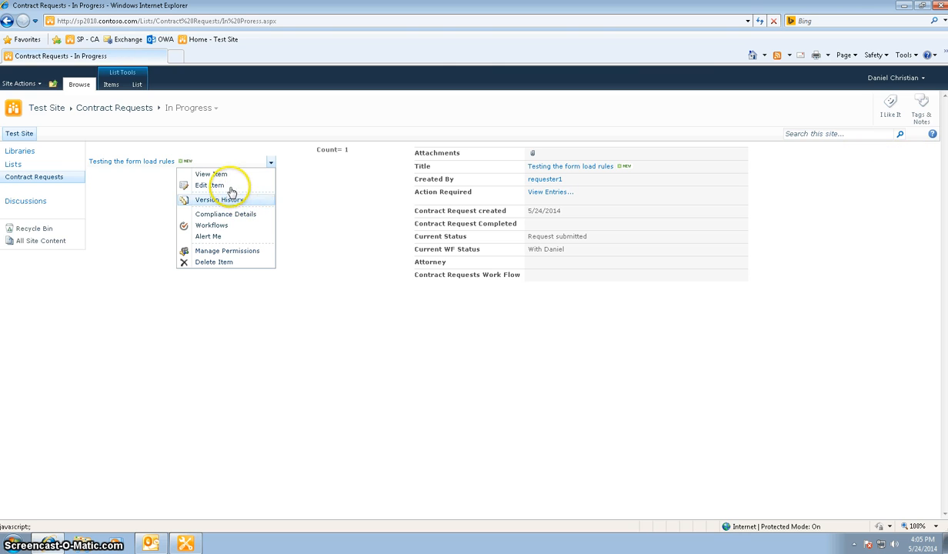
left_click(215, 184)
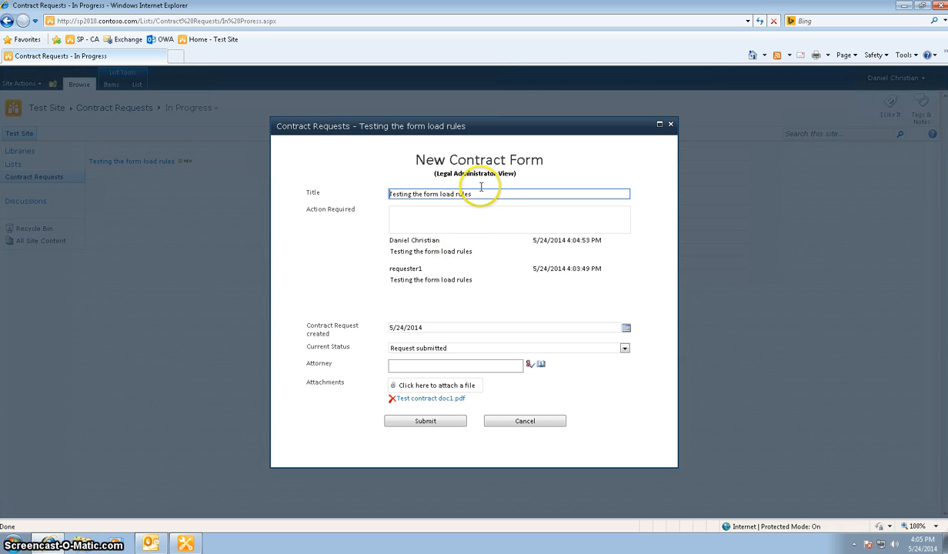
Enter "The fom is good, forwarding it to the attorney" under Action Required and set Current Status to Sent to attorney.
left_click(471, 220)
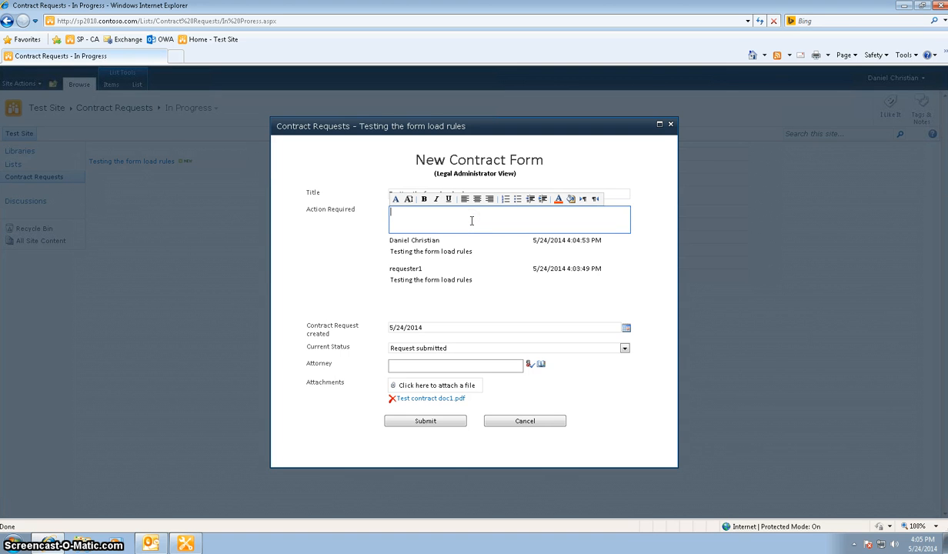
type("The fom is good, forwarding it to the attorney")
left_click(613, 350)
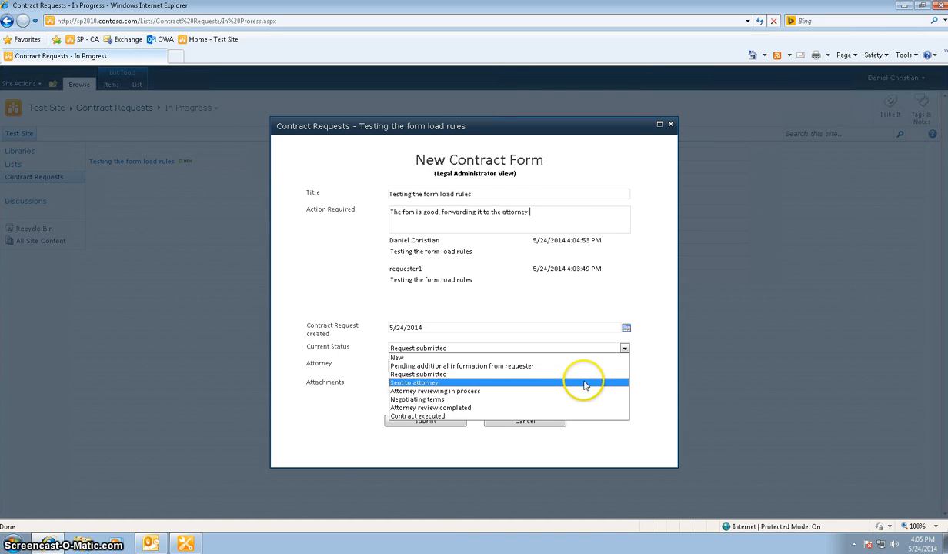
left_click(584, 384)
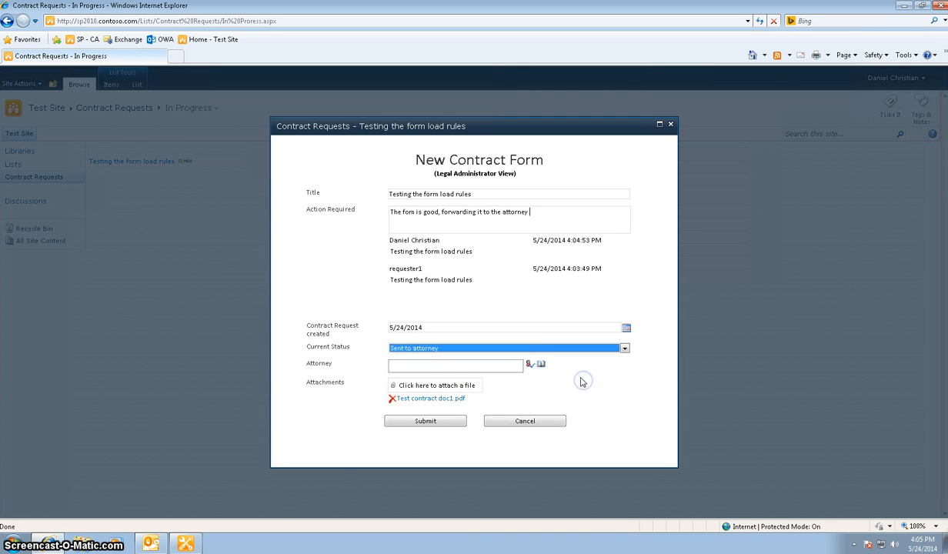
Pick Attorney4 from the people directory as the request's attorney and submit the form.
left_click(540, 364)
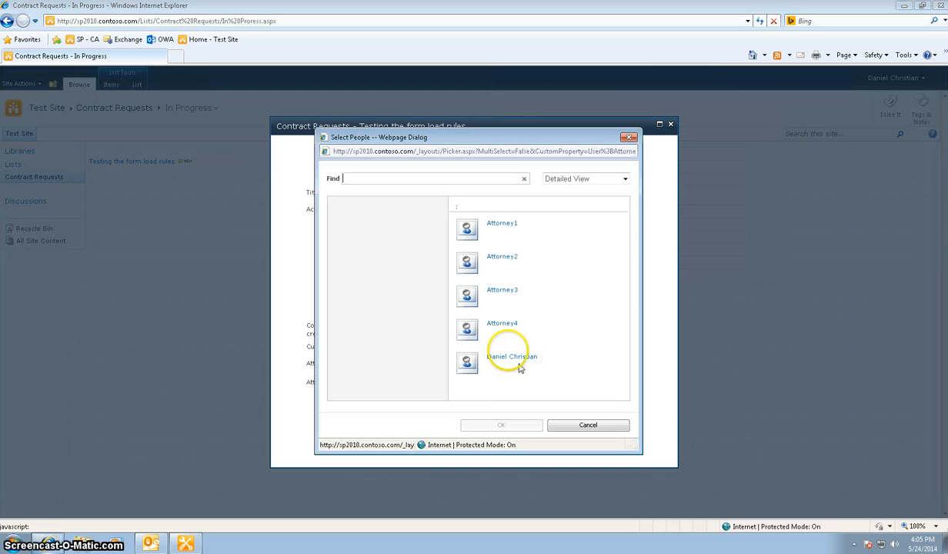
left_click(485, 327)
left_click(491, 426)
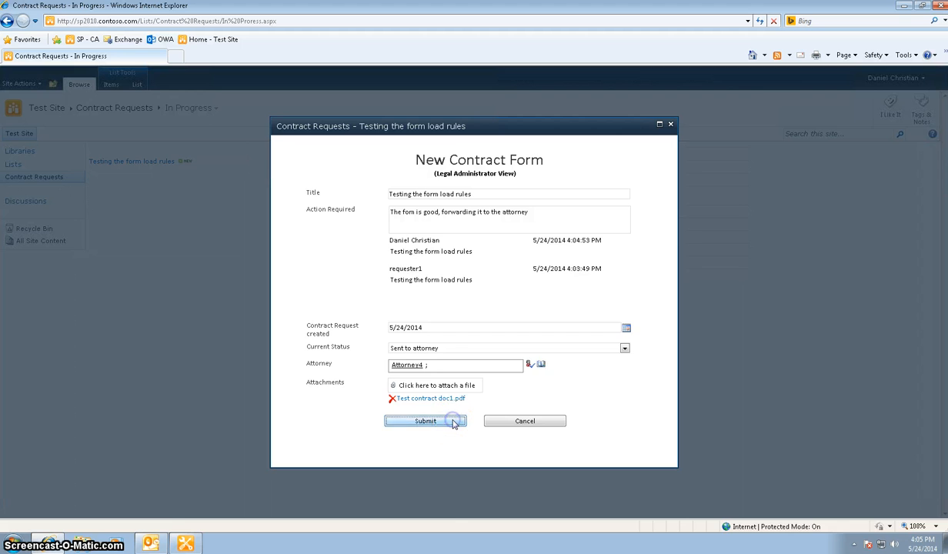
left_click(454, 423)
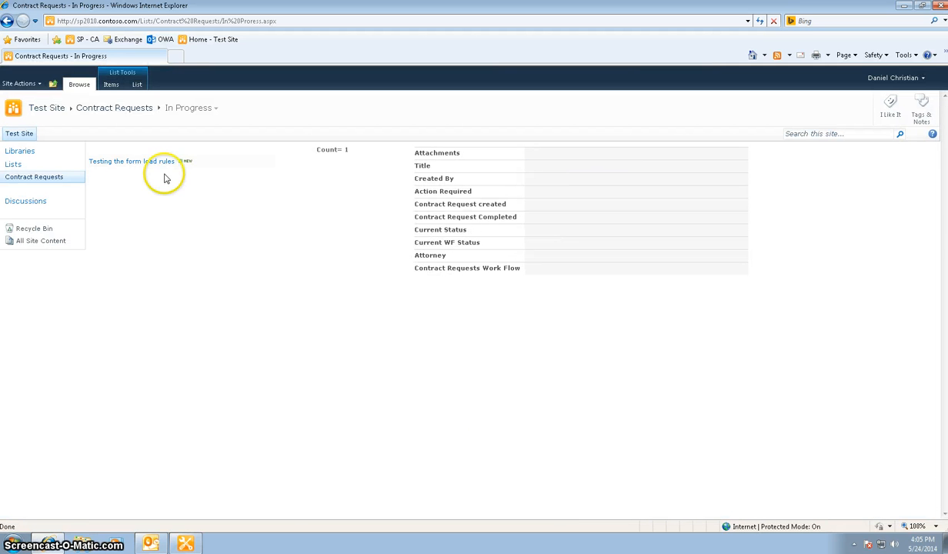
Preview the updated request, and sign in as a different user with the attorney4 account and its password.
mouse_move(162, 168)
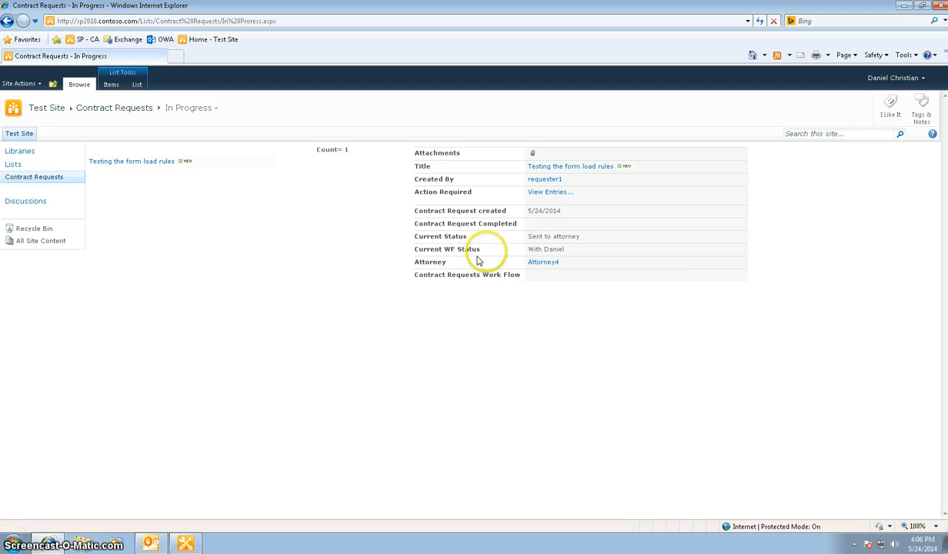
left_click(893, 78)
left_click(808, 182)
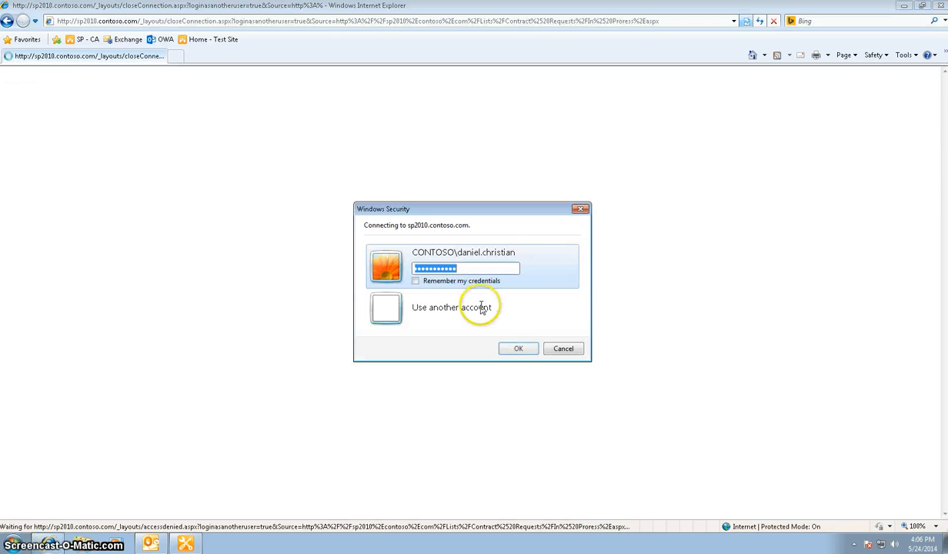
left_click(478, 307)
type("attorney4")
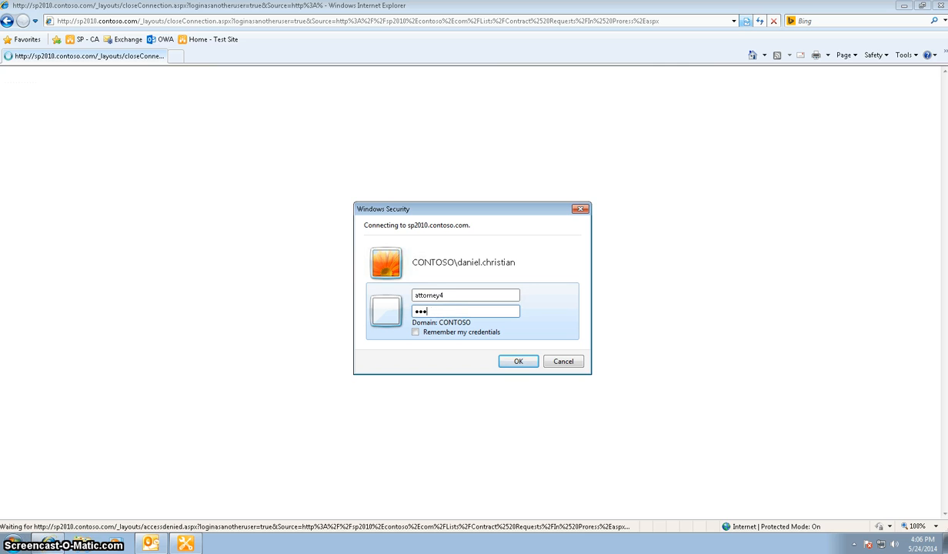
key("Return")
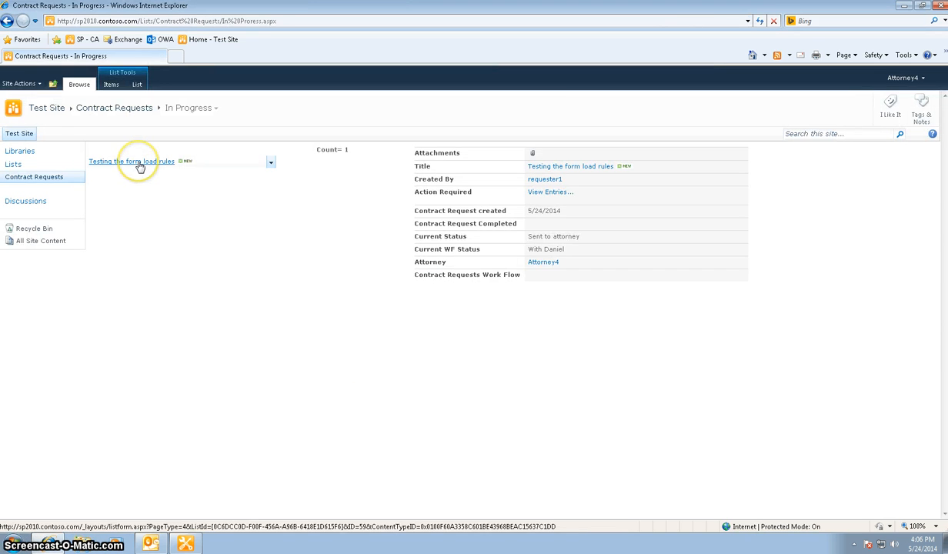
Switch the list to the Data Sheet View and set the request's Current WF Status to With Attorney.
left_click(138, 84)
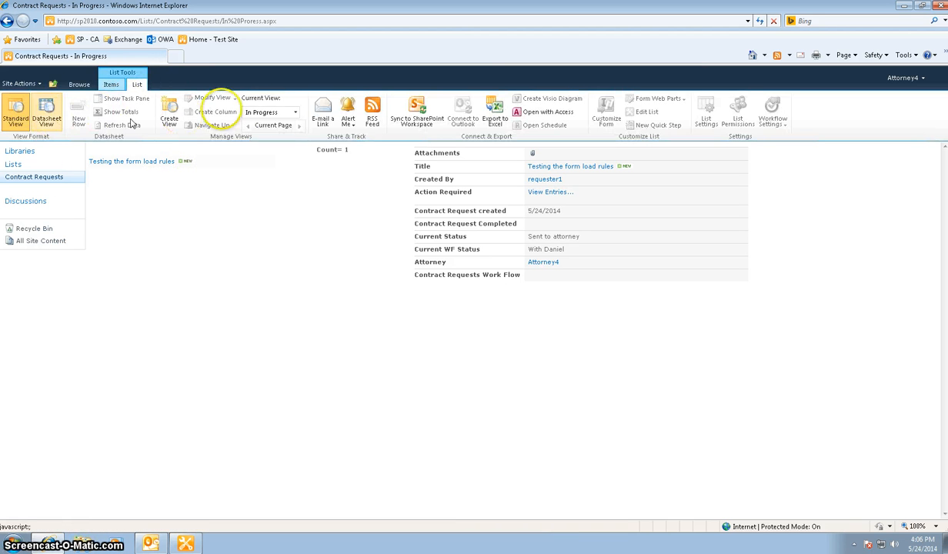
left_click(293, 113)
left_click(278, 164)
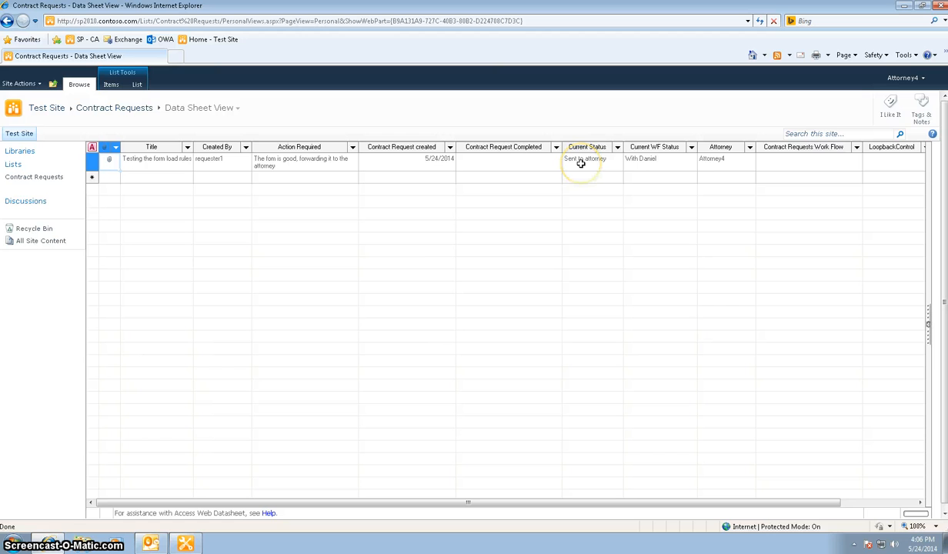
left_click(669, 160)
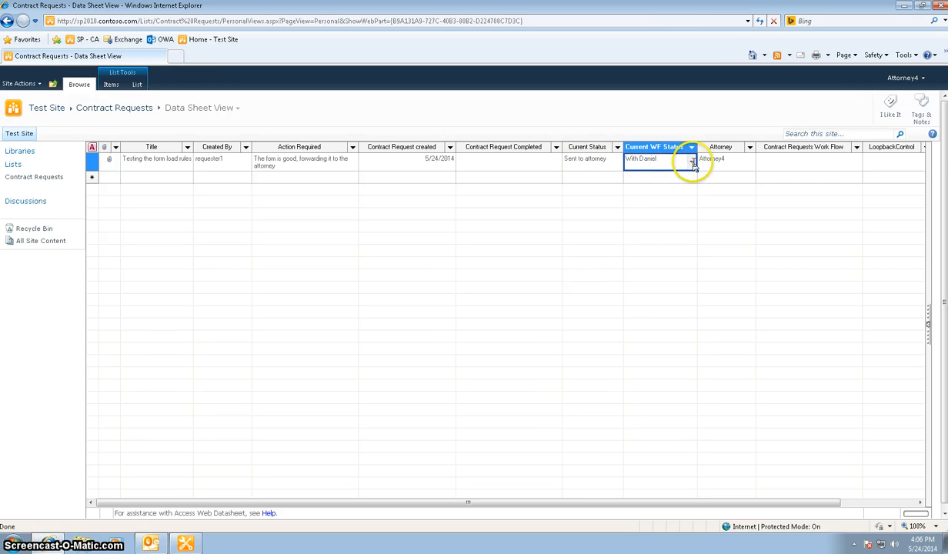
left_click(692, 162)
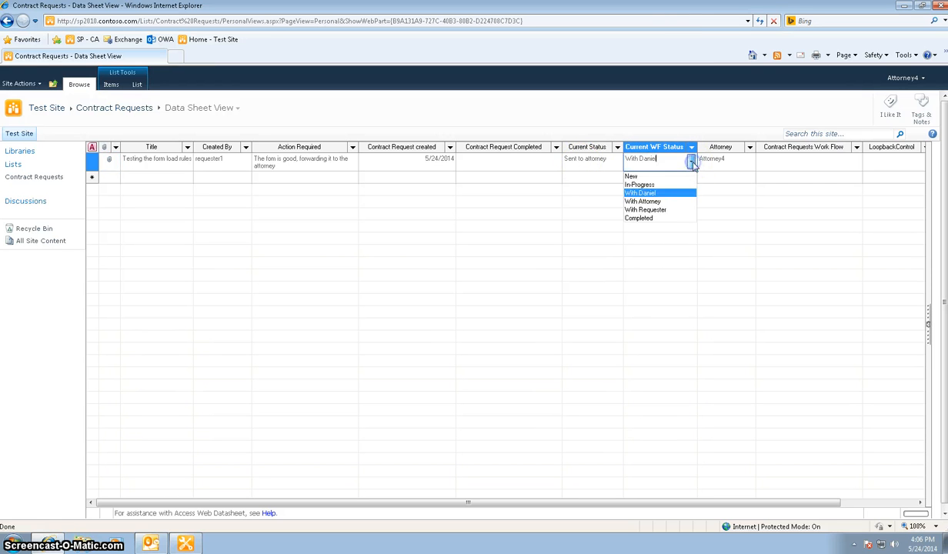
left_click(652, 202)
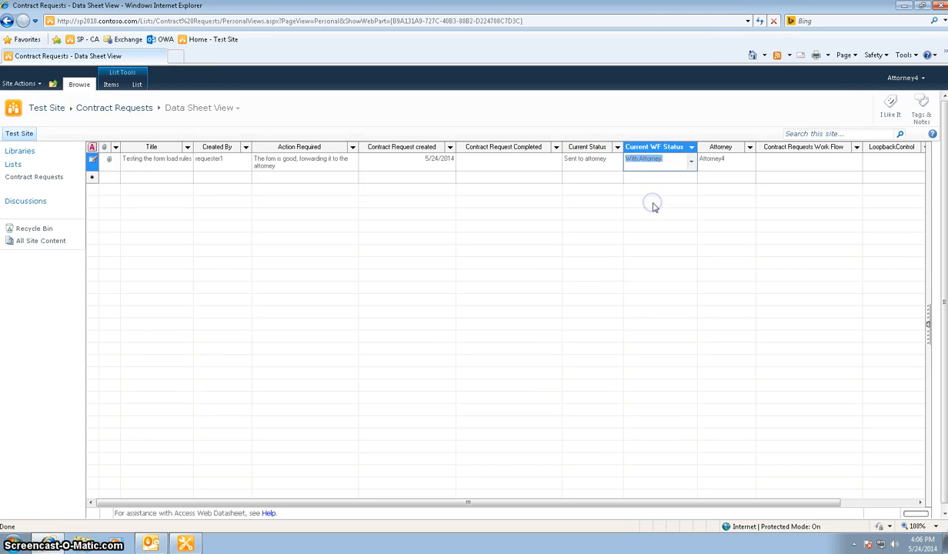
Return to the In Progress view and open the "Testing the form load rules" request for editing.
left_click(214, 114)
left_click(216, 121)
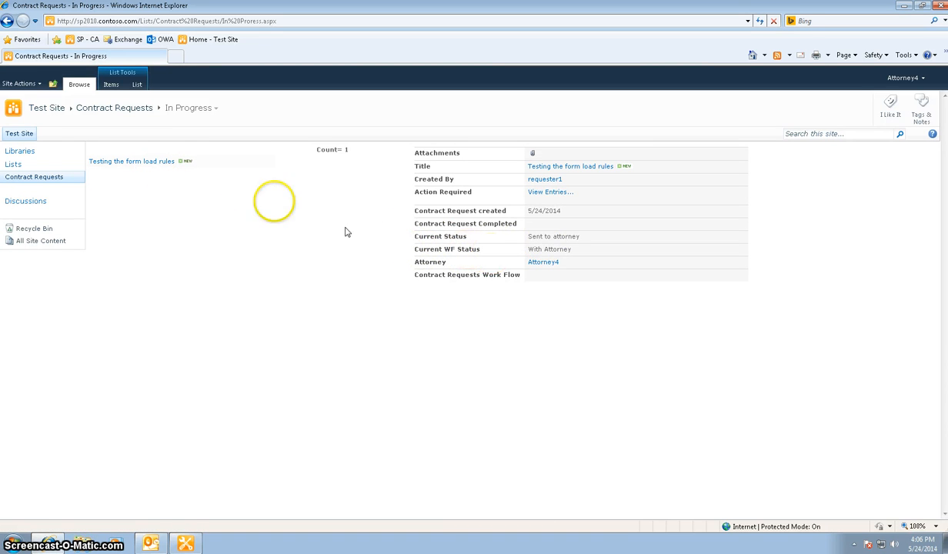
left_click(271, 162)
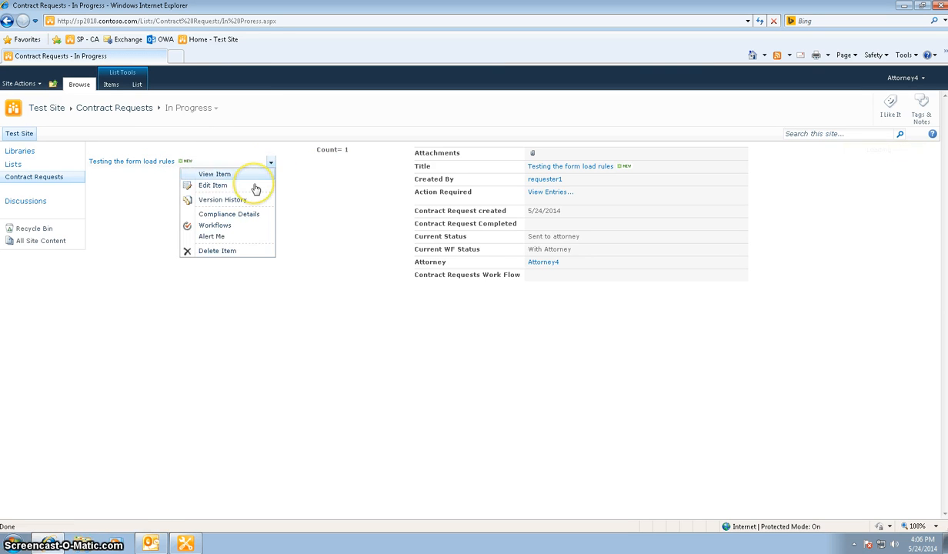
left_click(234, 185)
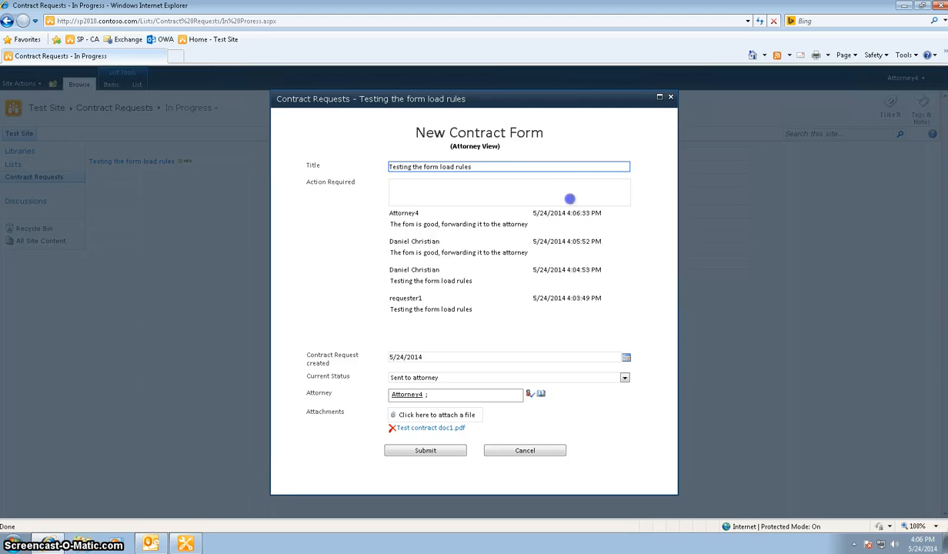
Enter "the attorney reviewing process has begun" under Action Required, set Current Status to Attorney reviewing in process, and submit the form.
left_click(569, 198)
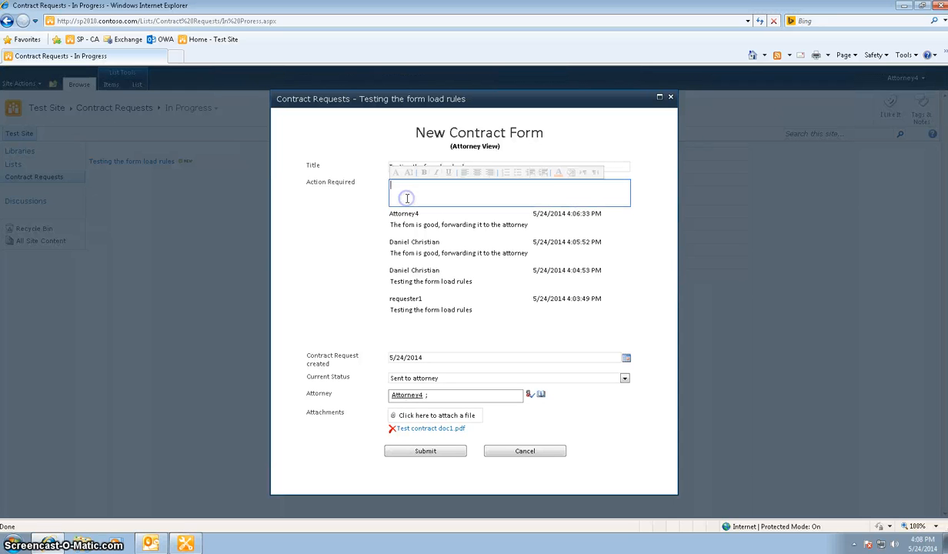
type("the attorney reviewing process has begun")
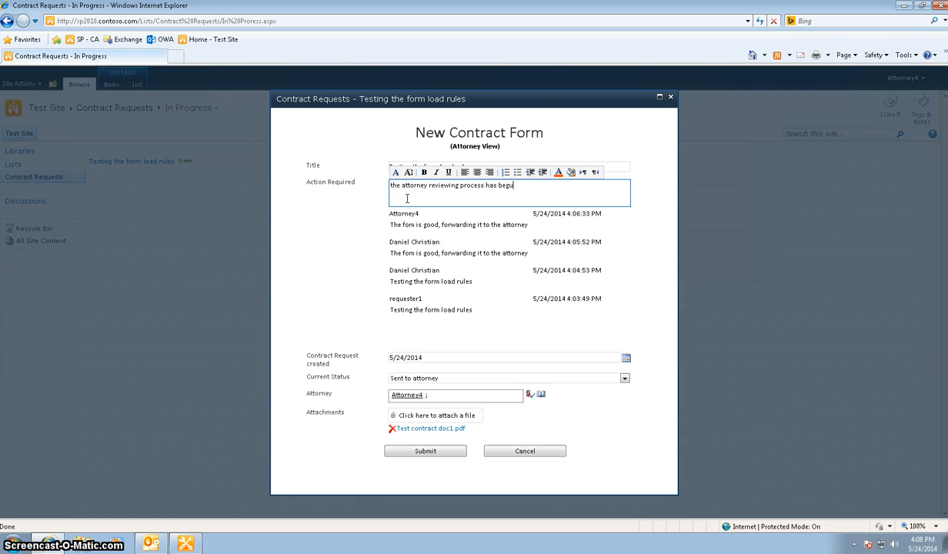
left_click(622, 379)
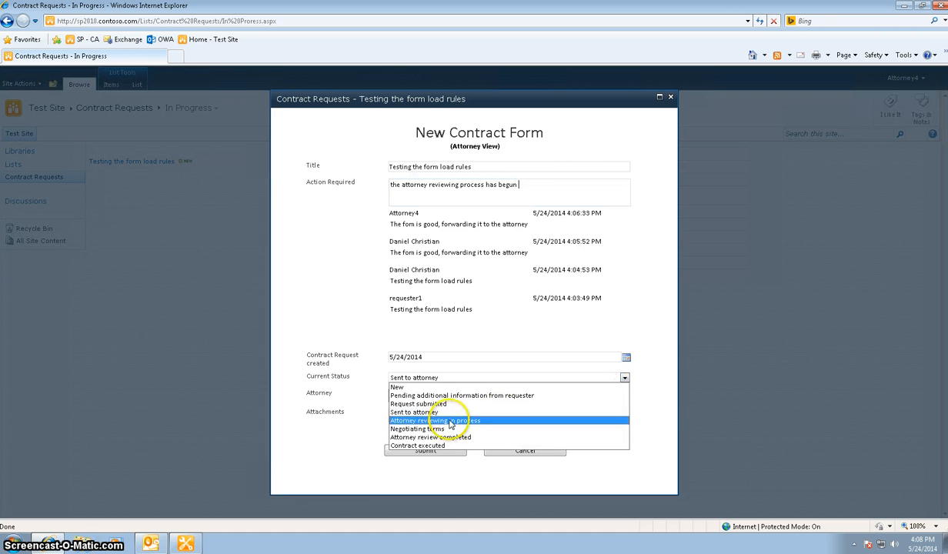
left_click(450, 422)
left_click(434, 451)
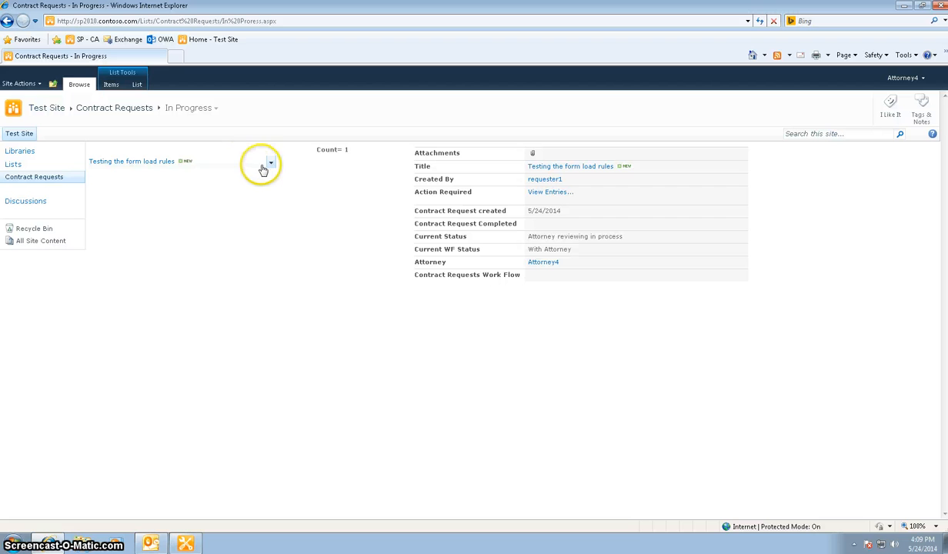
Reopen the request, enter "sending it to the requester for negotiating" under Action Required, set Current Status to Negotiating terms, and submit.
left_click(269, 167)
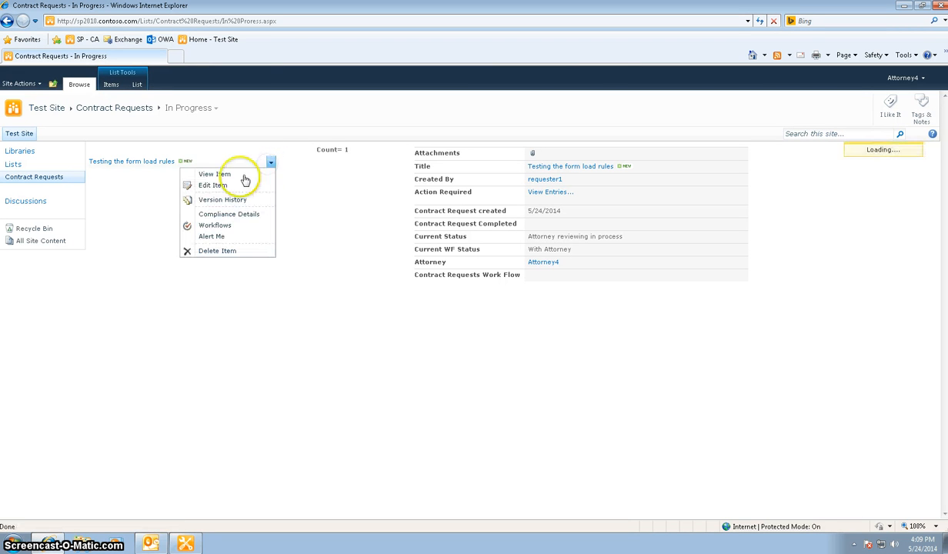
left_click(230, 187)
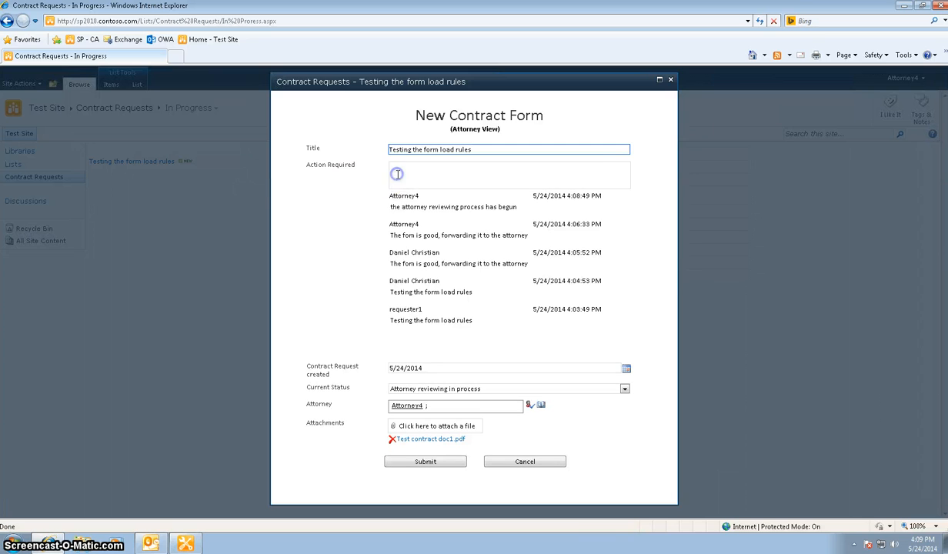
left_click(398, 174)
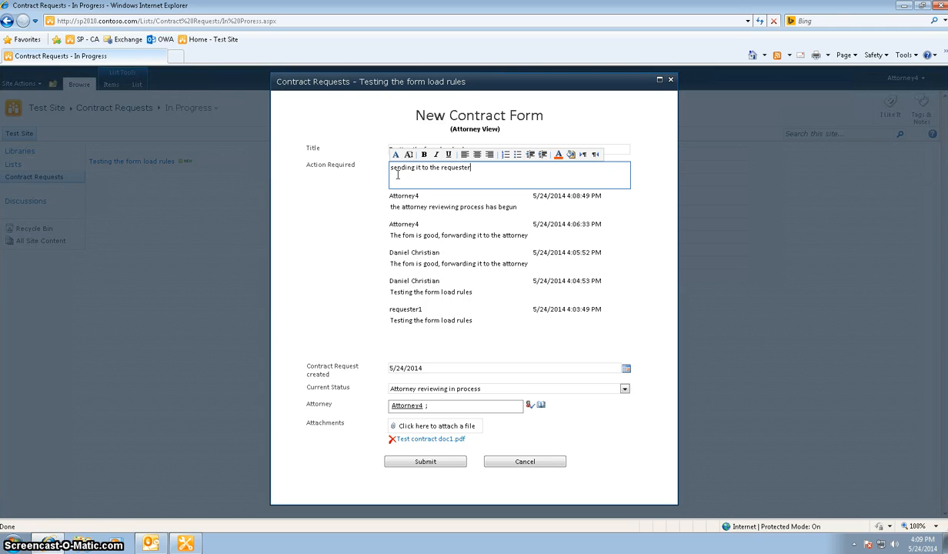
type("negotiating")
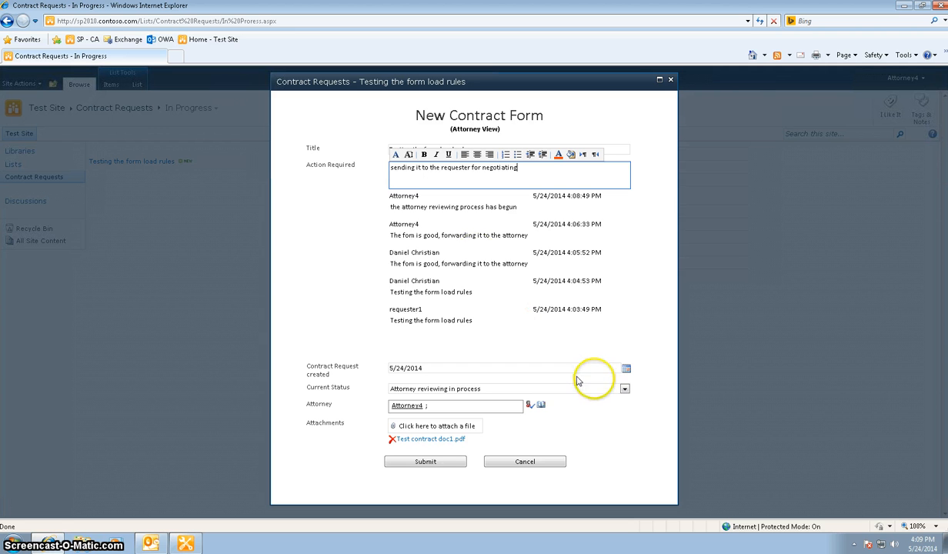
left_click(624, 390)
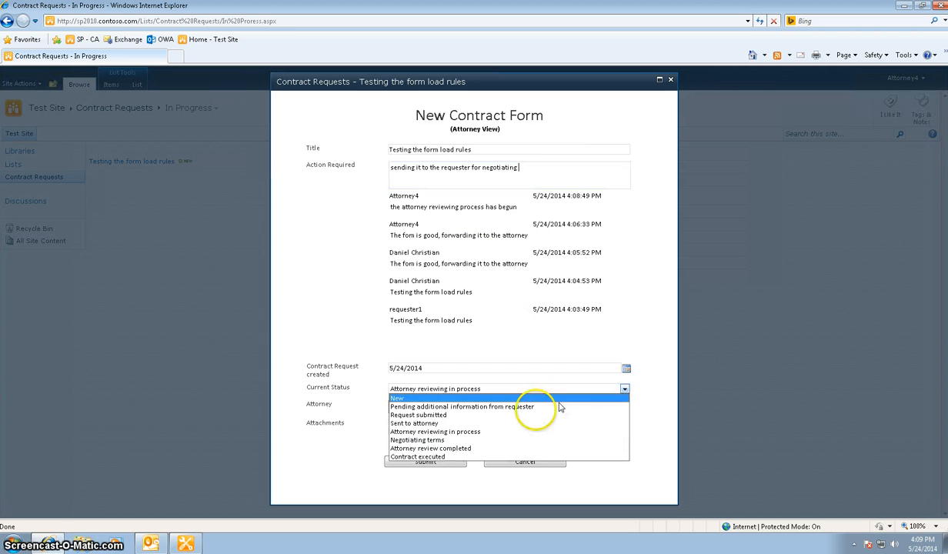
left_click(489, 441)
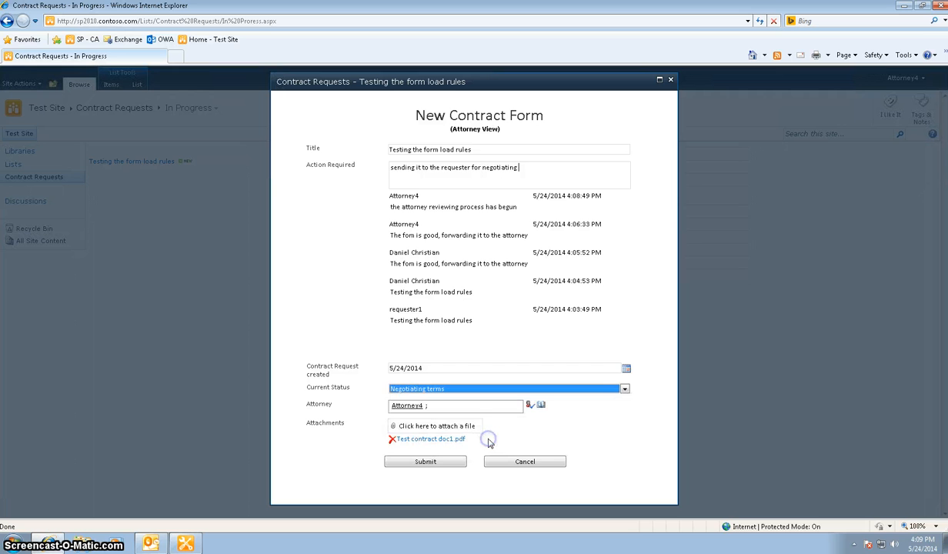
left_click(440, 462)
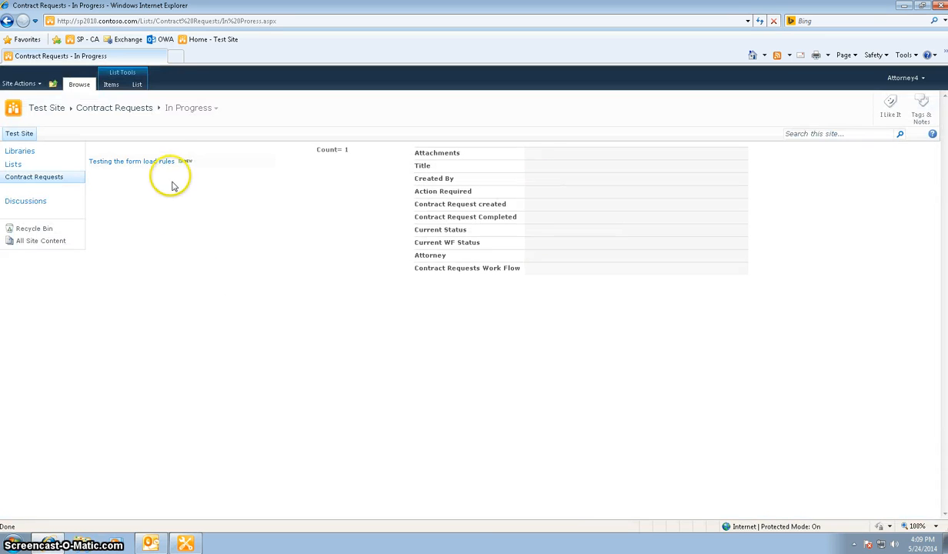
Preview the updated request and check its row with the In Progress view displayed as a datasheet.
mouse_move(166, 163)
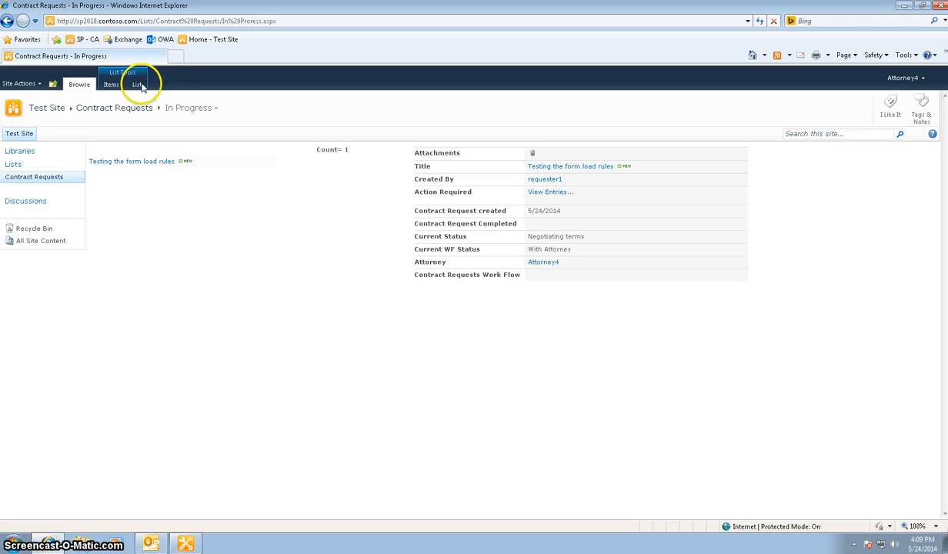
left_click(138, 86)
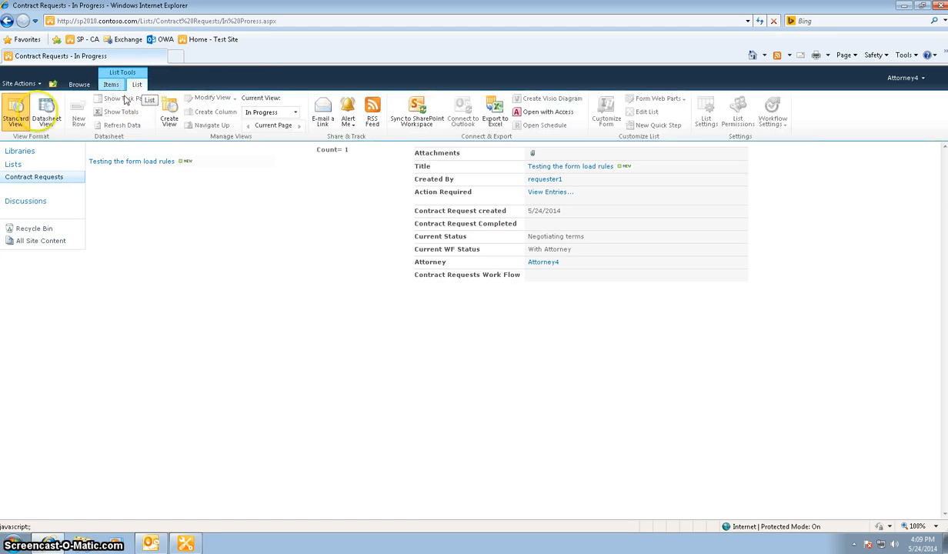
left_click(44, 111)
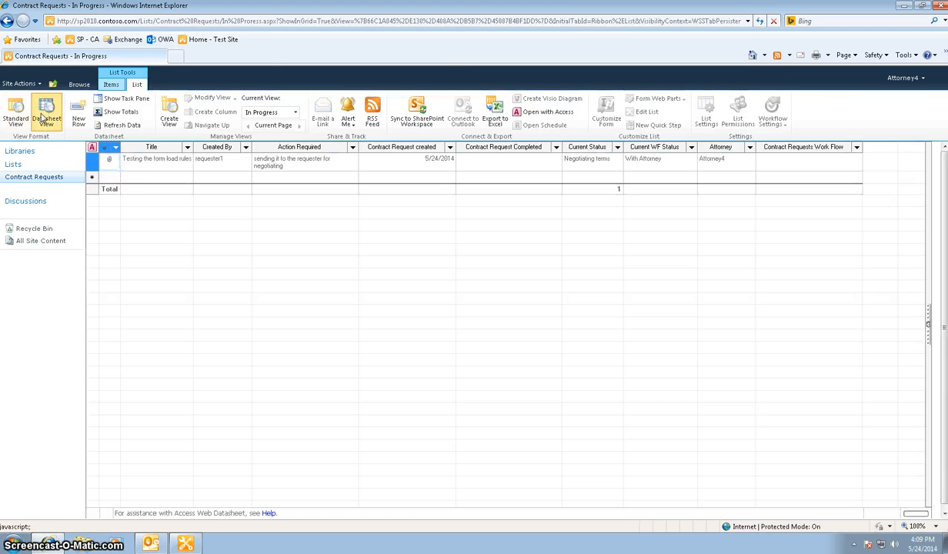
left_click(7, 21)
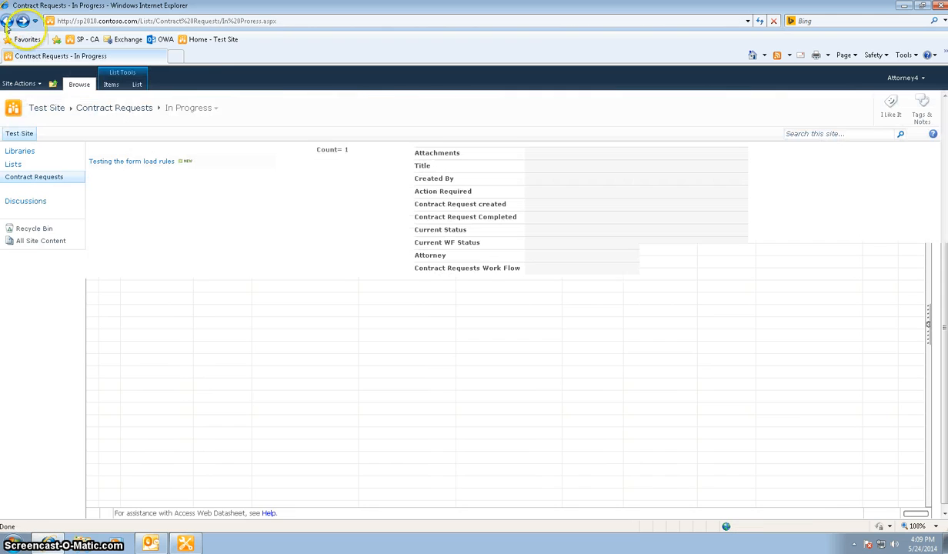
Check the request's row in the saved Data Sheet View and return to the In Progress view.
left_click(140, 86)
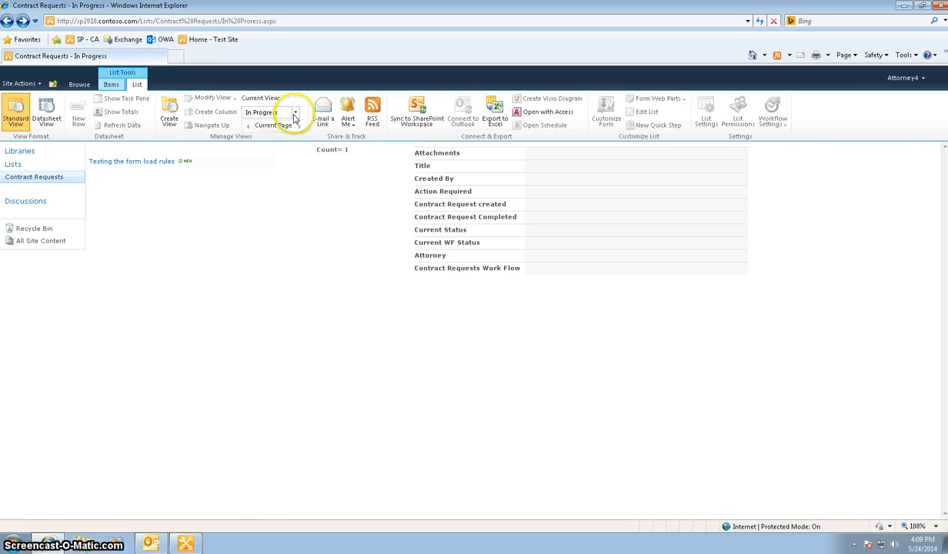
left_click(293, 113)
left_click(271, 164)
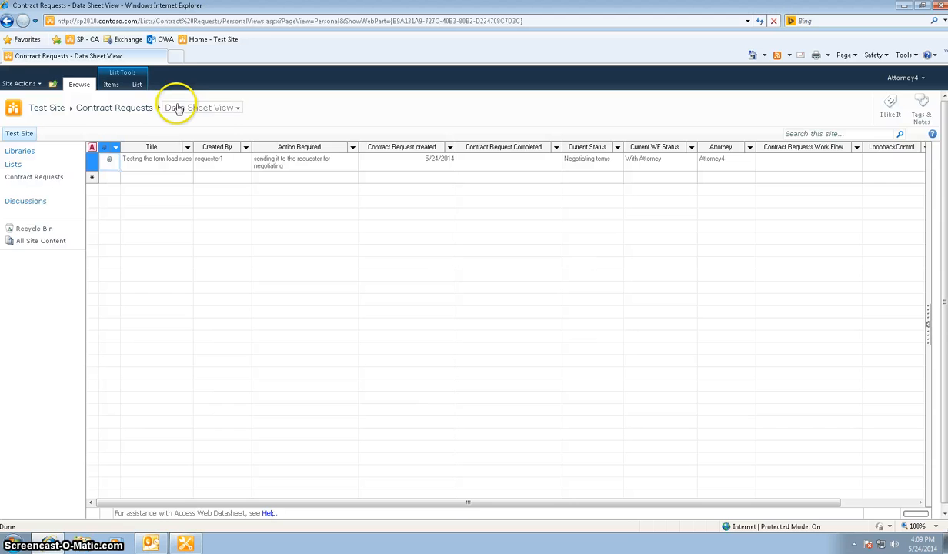
left_click(147, 109)
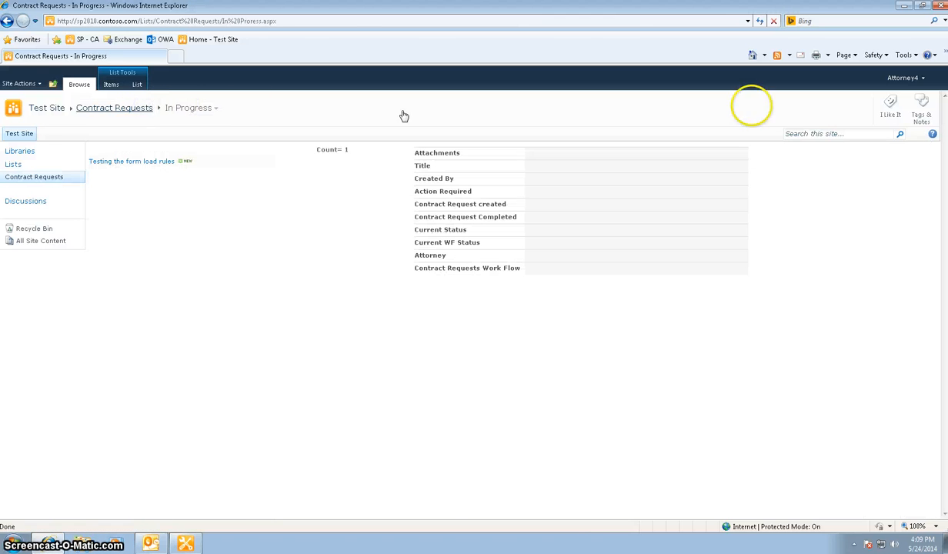
Sign in as a different user with the requester4 account and its password.
left_click(922, 78)
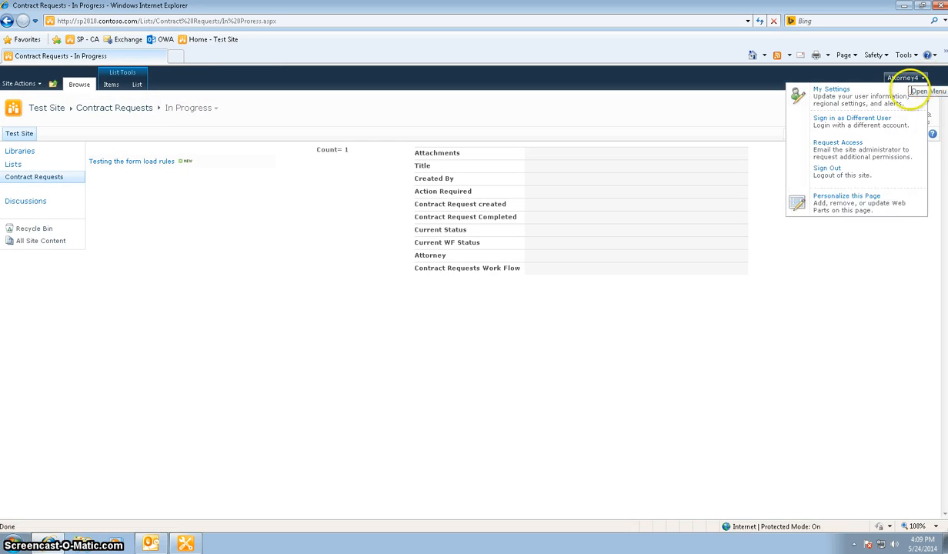
left_click(832, 118)
left_click(458, 307)
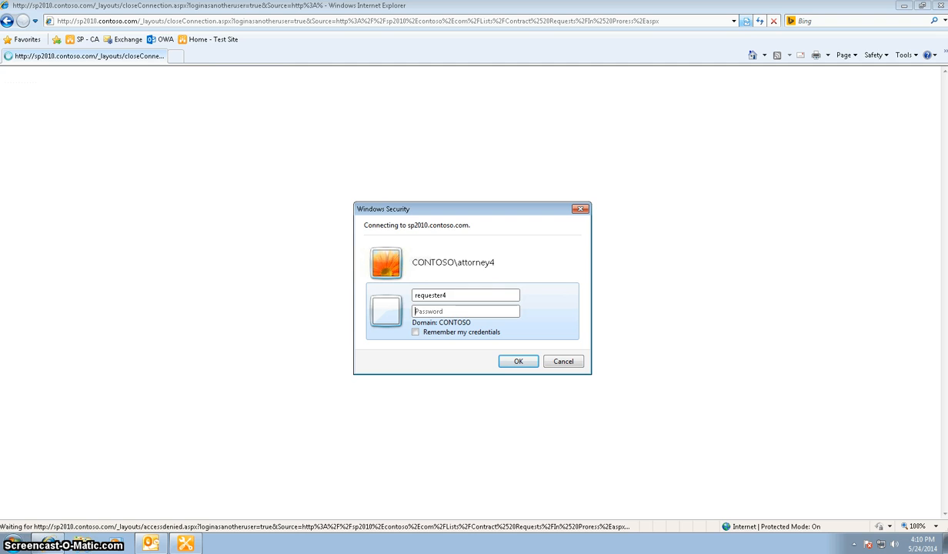
type("•••")
key("Return")
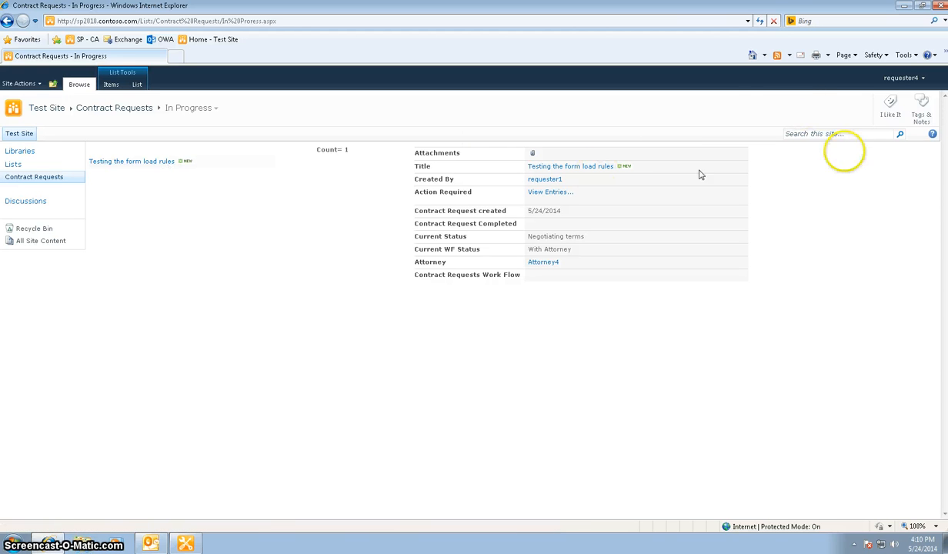
Sign in as a different user with the requester1 account and its password, and open the "Testing the form load rules" request for editing.
left_click(905, 78)
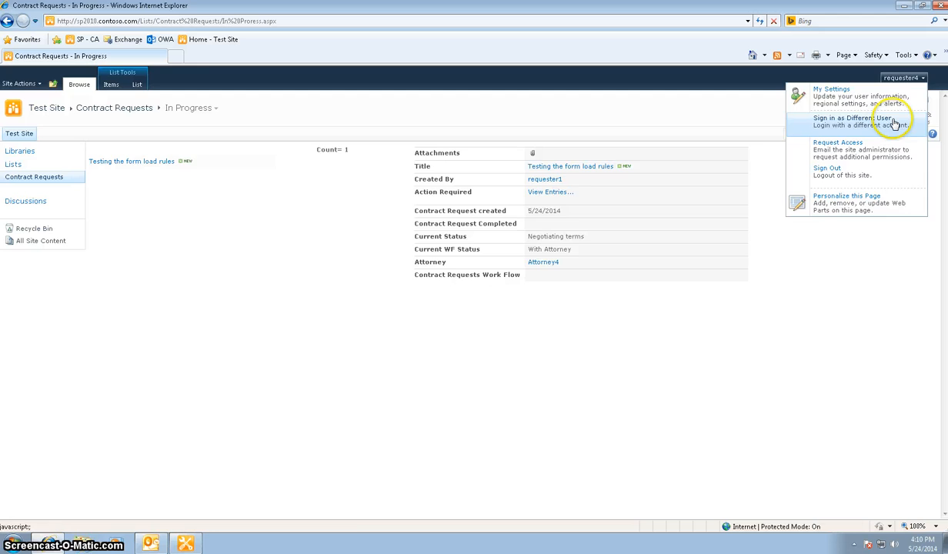
left_click(895, 124)
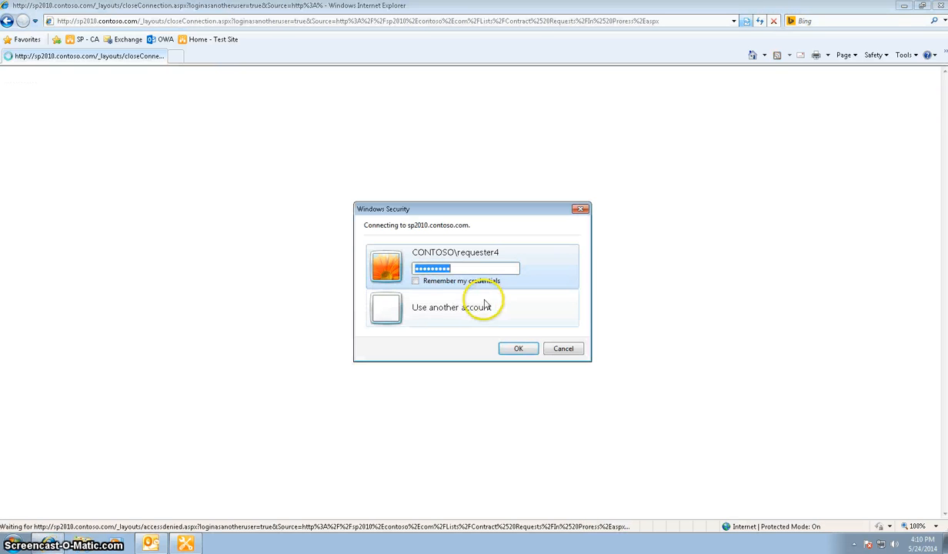
left_click(479, 306)
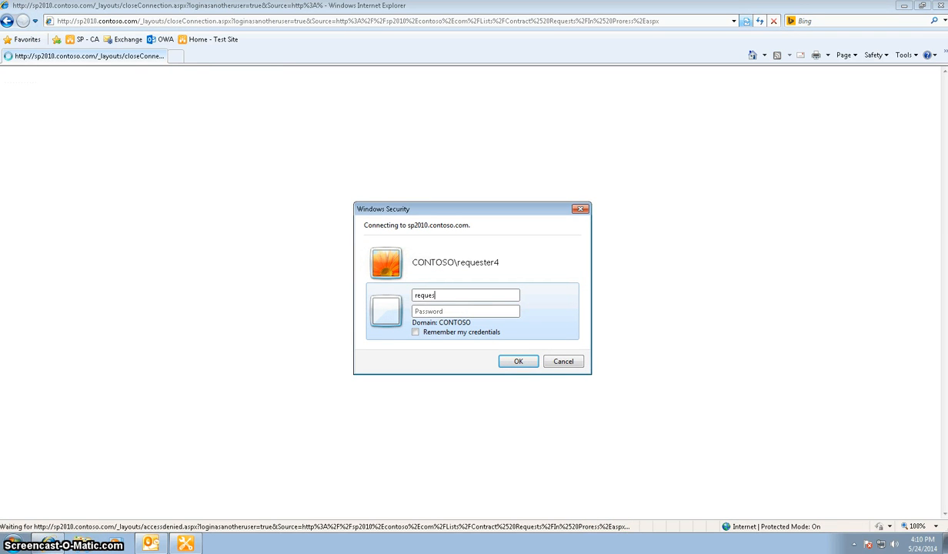
type("p")
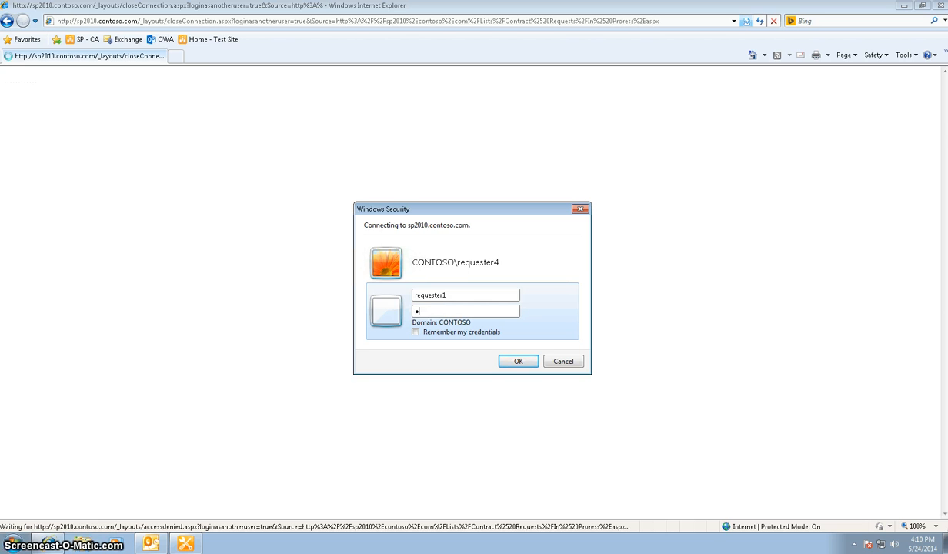
key("Return")
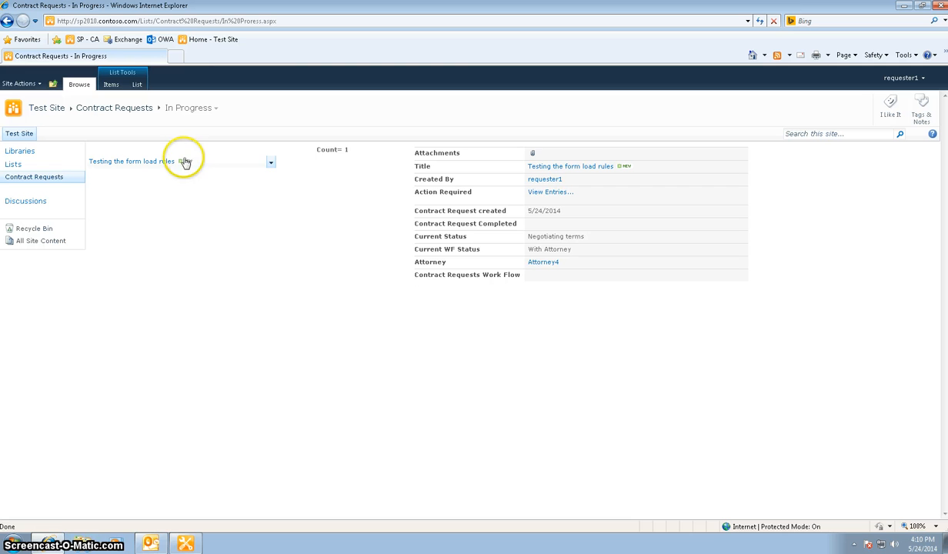
left_click(269, 162)
left_click(215, 187)
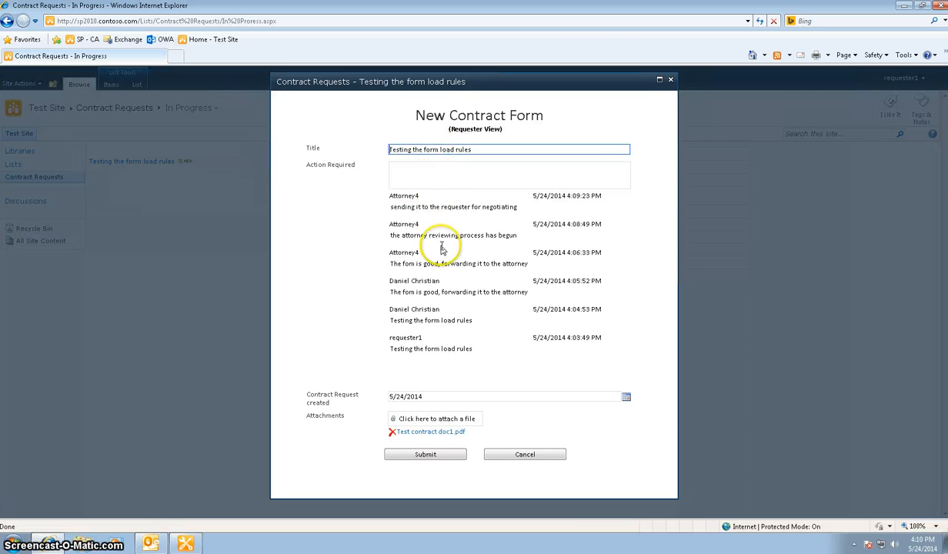
Enter "the contract looks good. Sending it back." under Action Required and submit the requester form.
left_click(448, 171)
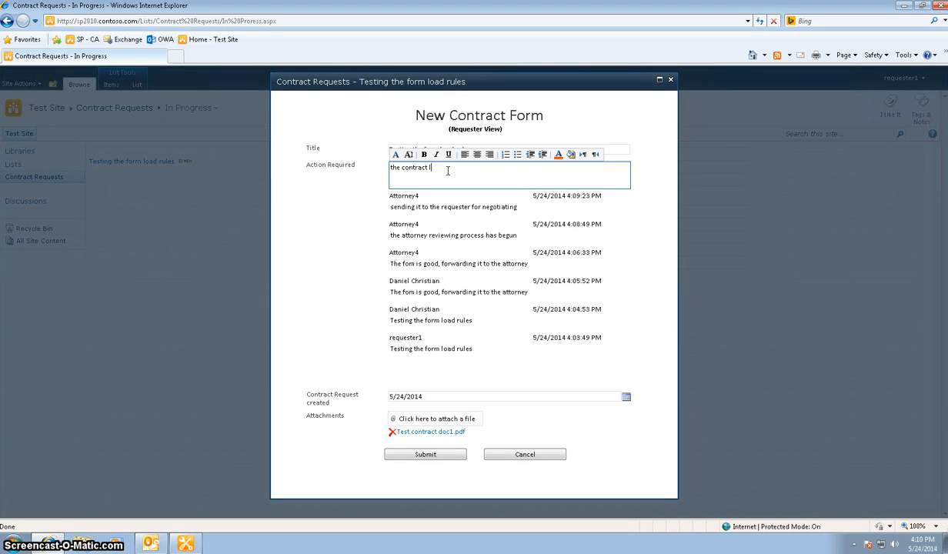
type("the contract looks good. Sending it back.")
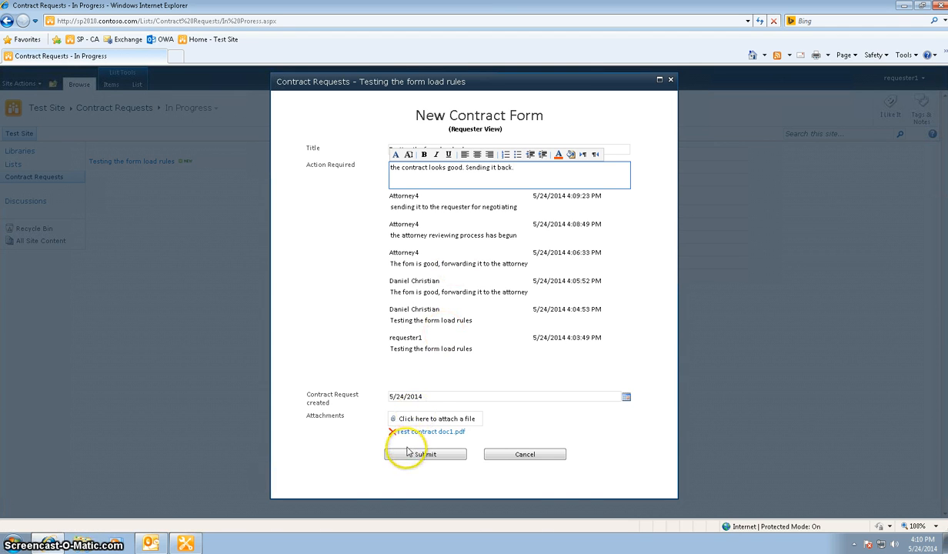
left_click(406, 455)
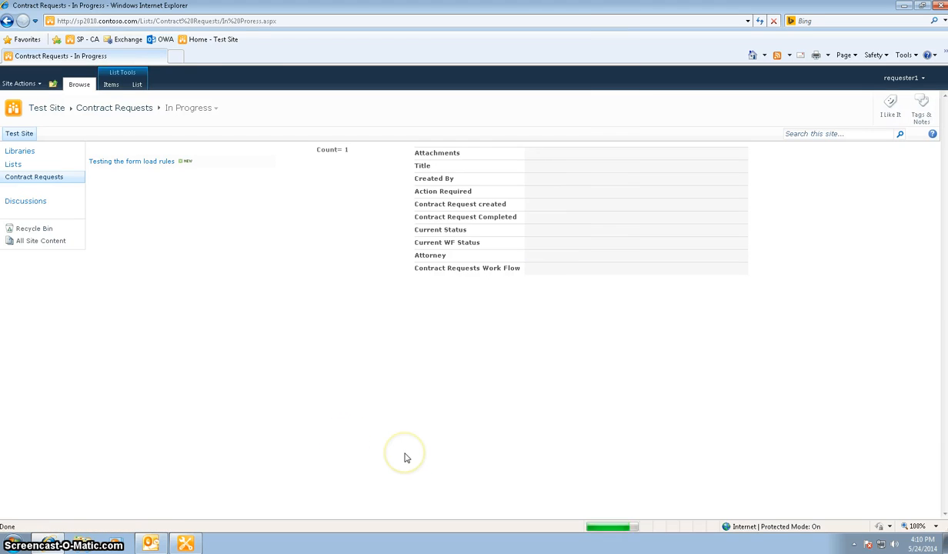
Preview the "Testing the form load rules" request and look through the list's available views.
left_click(138, 163)
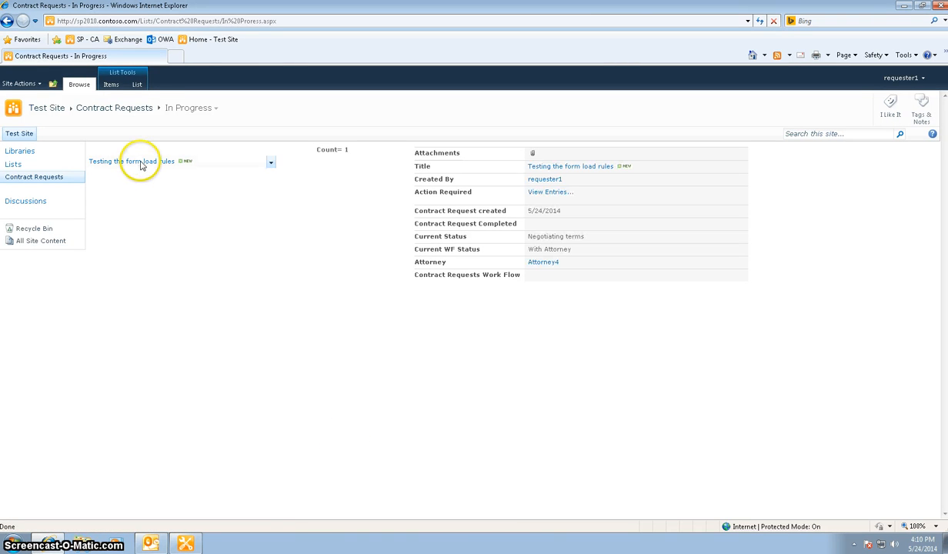
left_click(138, 86)
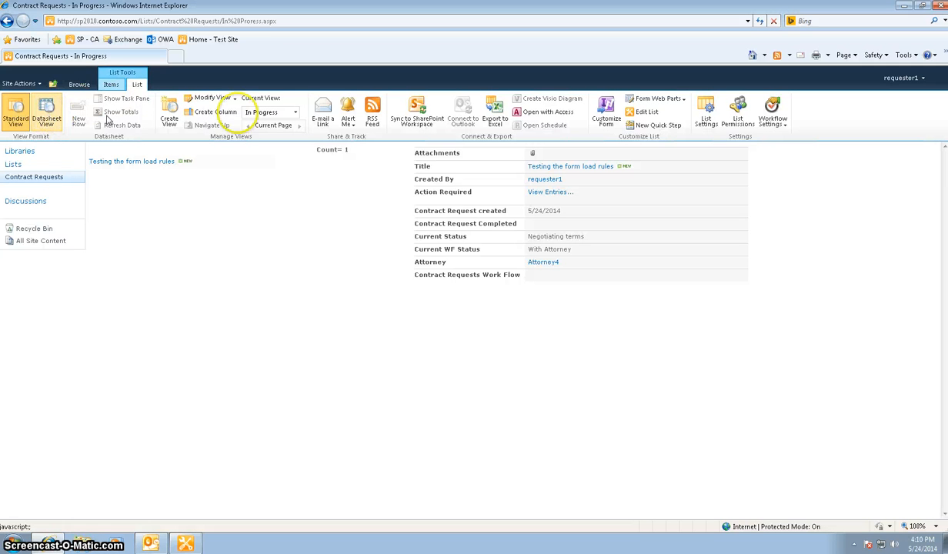
left_click(296, 112)
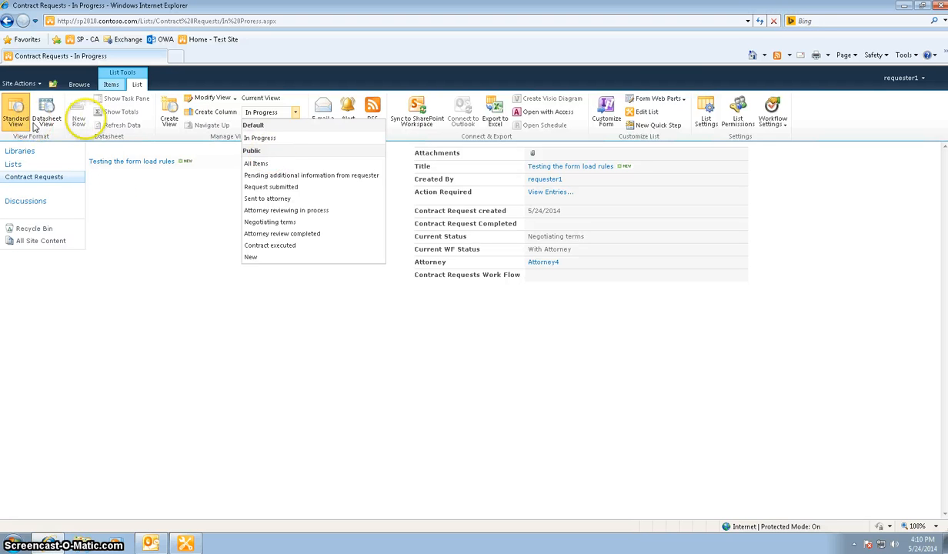
left_click(153, 259)
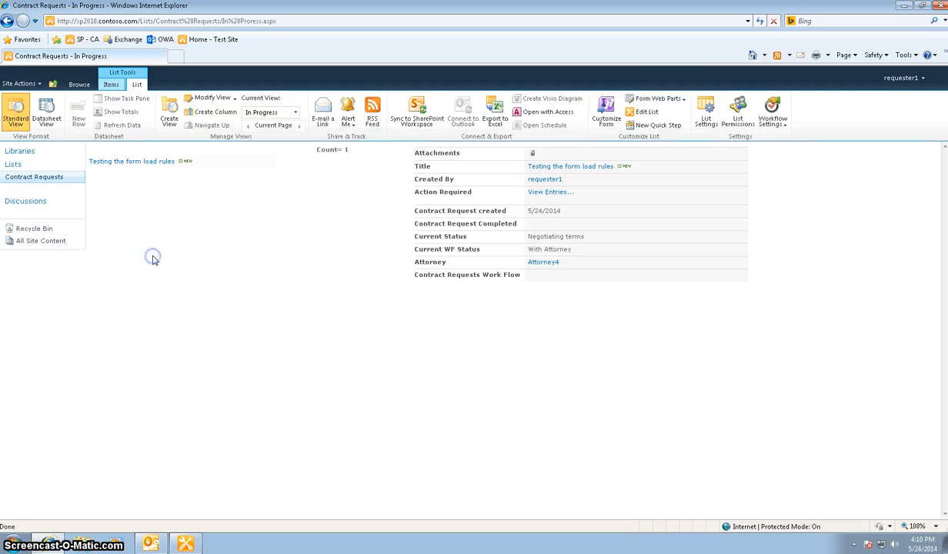
Sign in as a different user with the attorney4 account and its password.
left_click(902, 78)
left_click(872, 185)
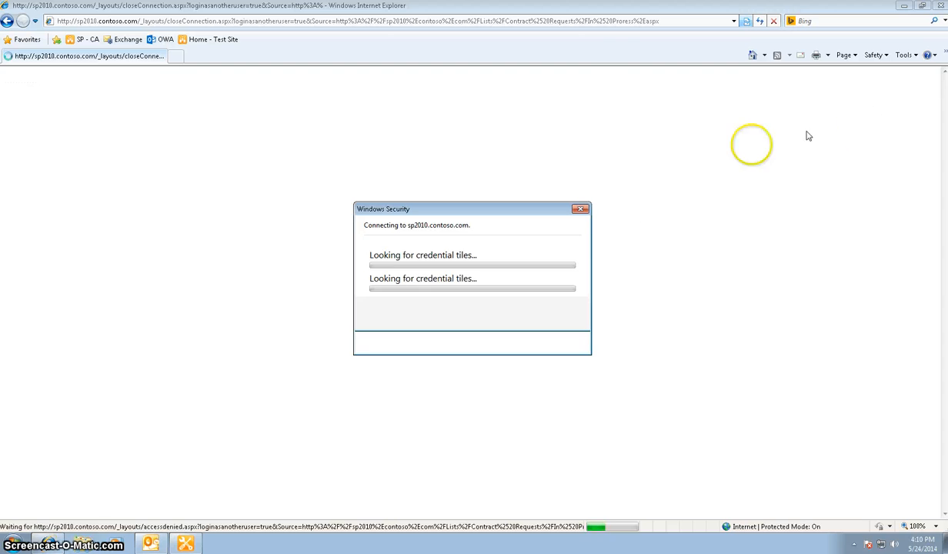
left_click(473, 314)
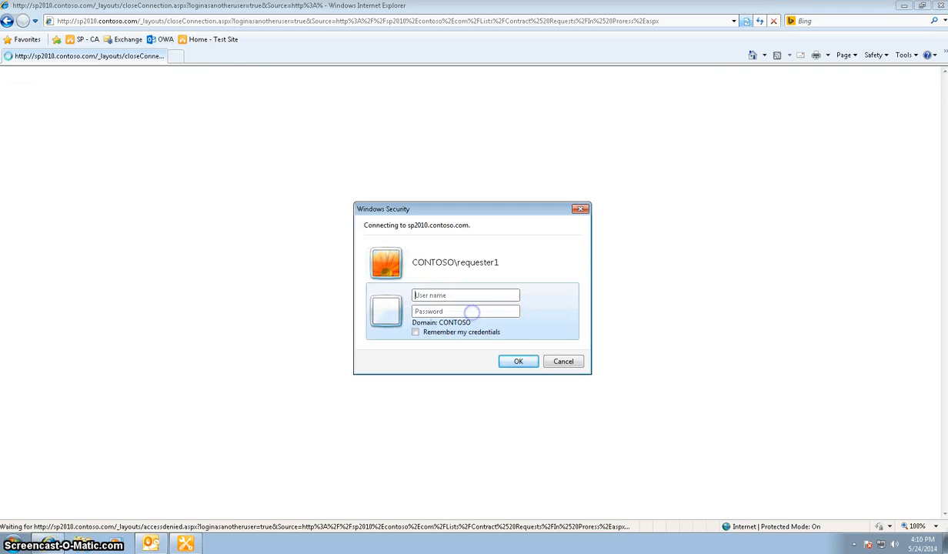
type("attorney4")
key("Return")
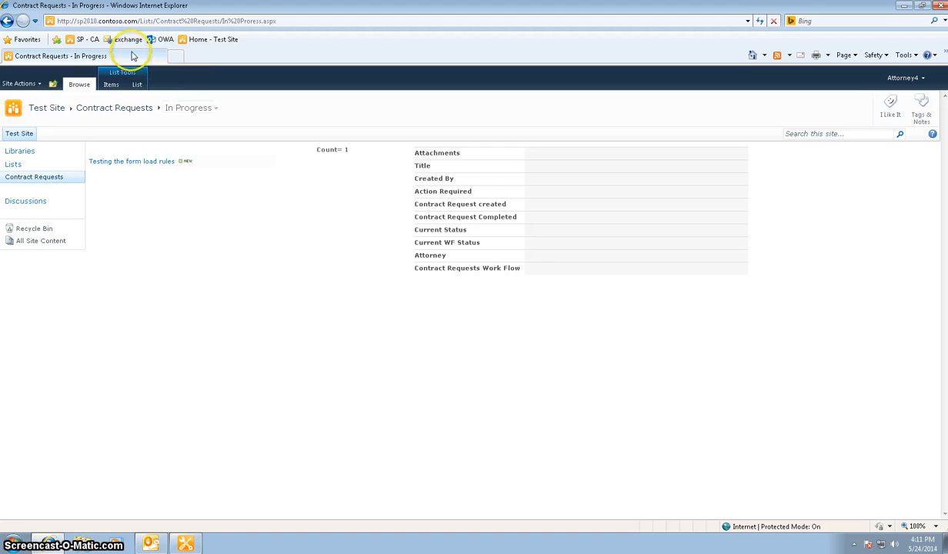
Display the saved Data Sheet View and check the request's row, including its LoopbackControl value.
mouse_move(131, 161)
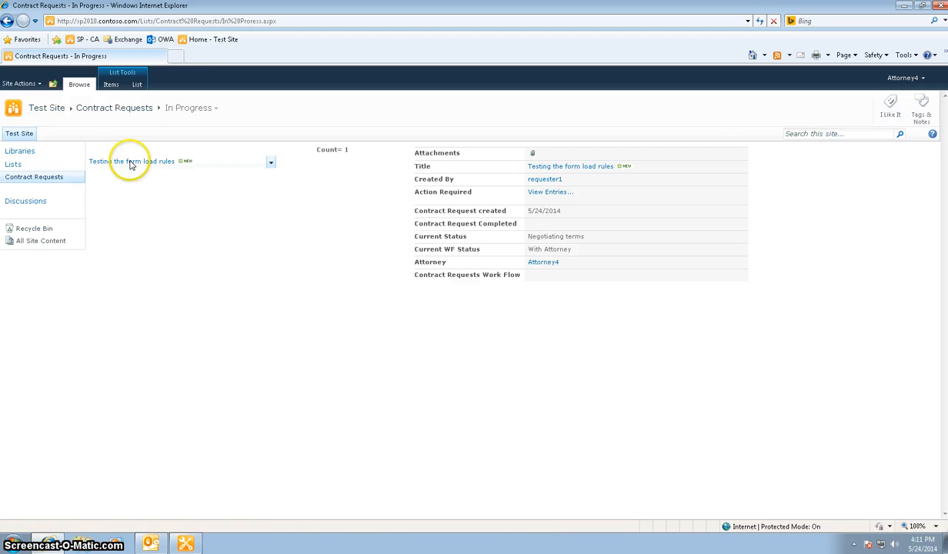
left_click(138, 85)
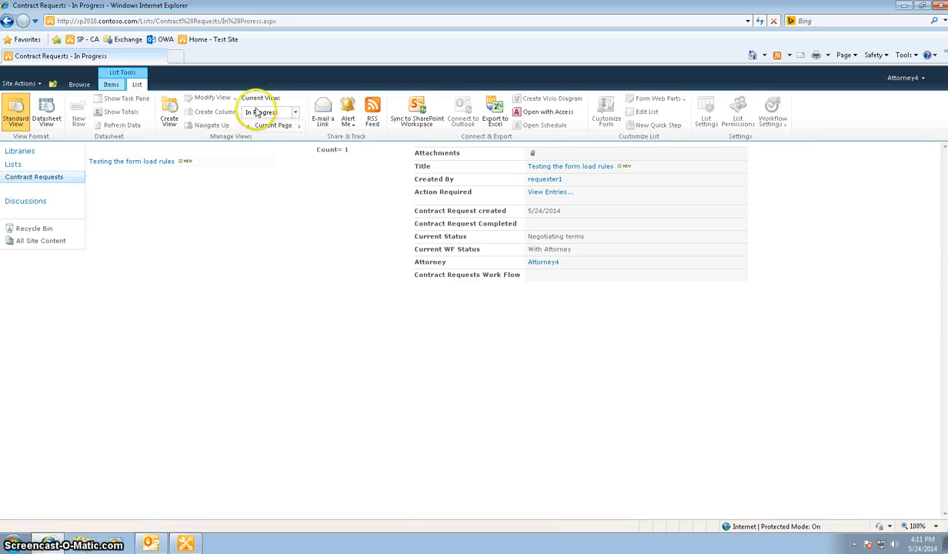
left_click(296, 115)
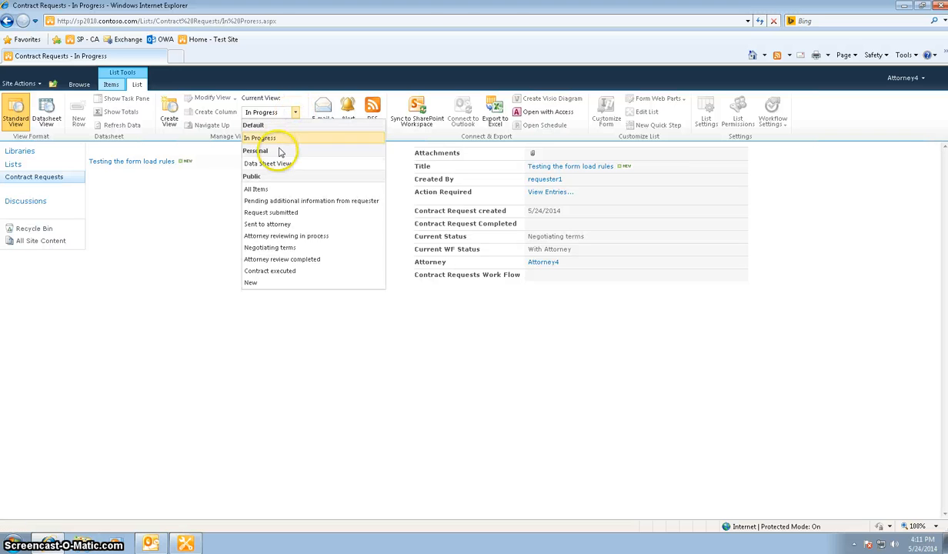
left_click(279, 165)
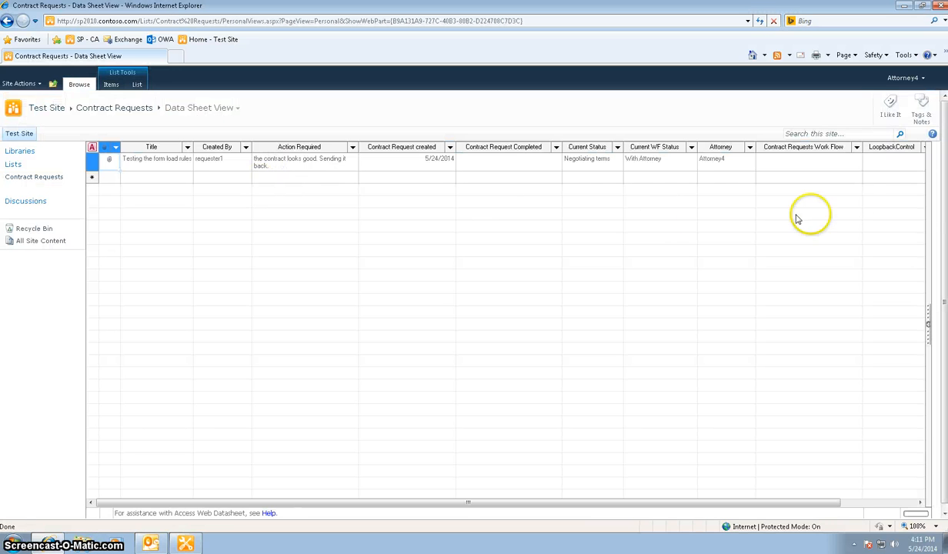
left_click(897, 159)
left_click_drag(709, 501, 776, 504)
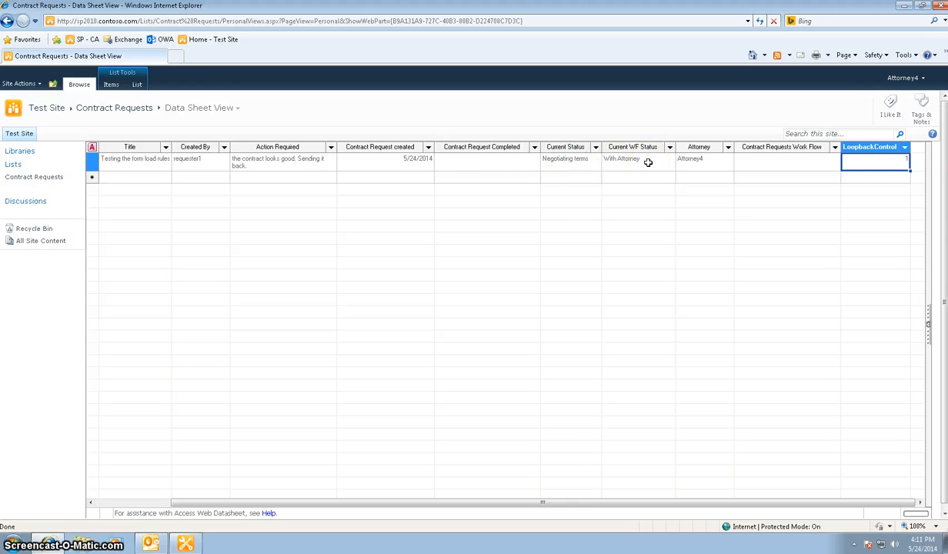
Set the request's Current Status to "Attorney reviewing in process" in the datasheet and return to the In Progress view.
left_click(560, 167)
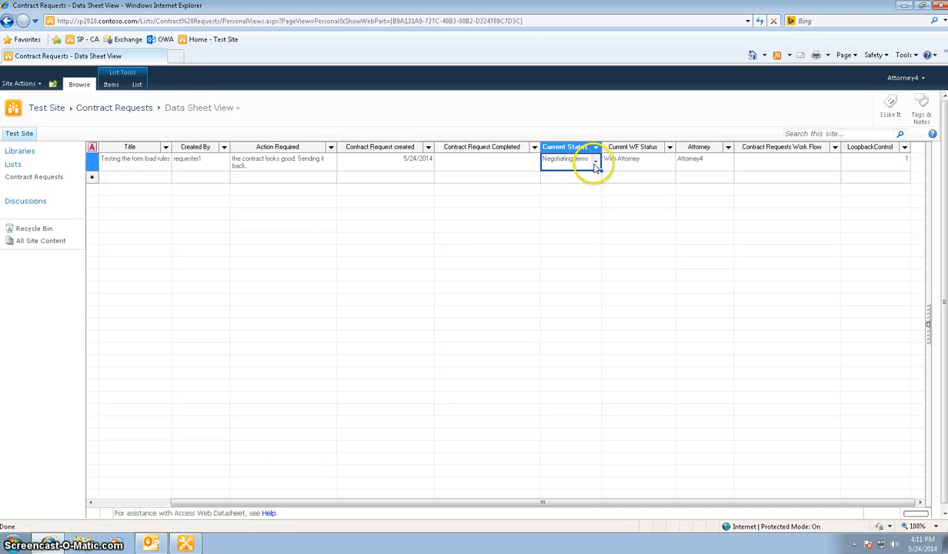
left_click(595, 161)
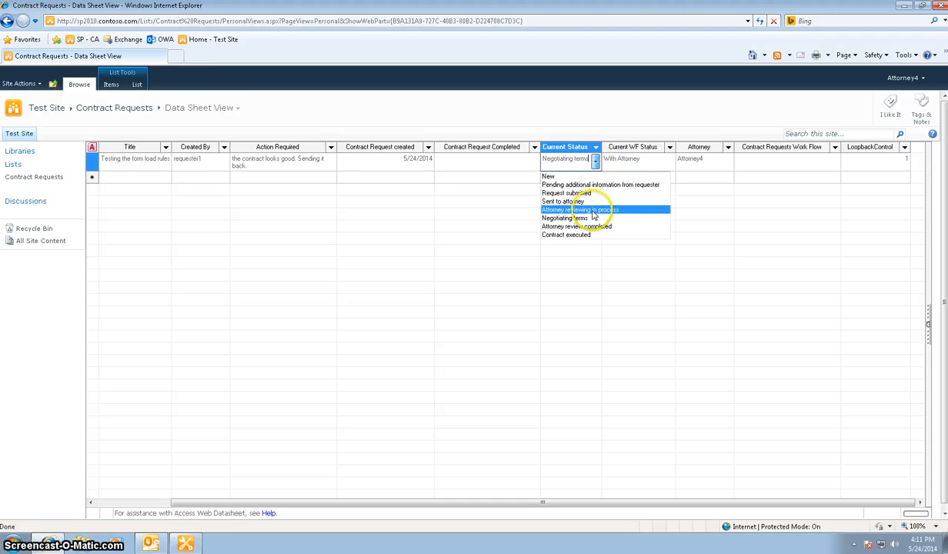
left_click(593, 210)
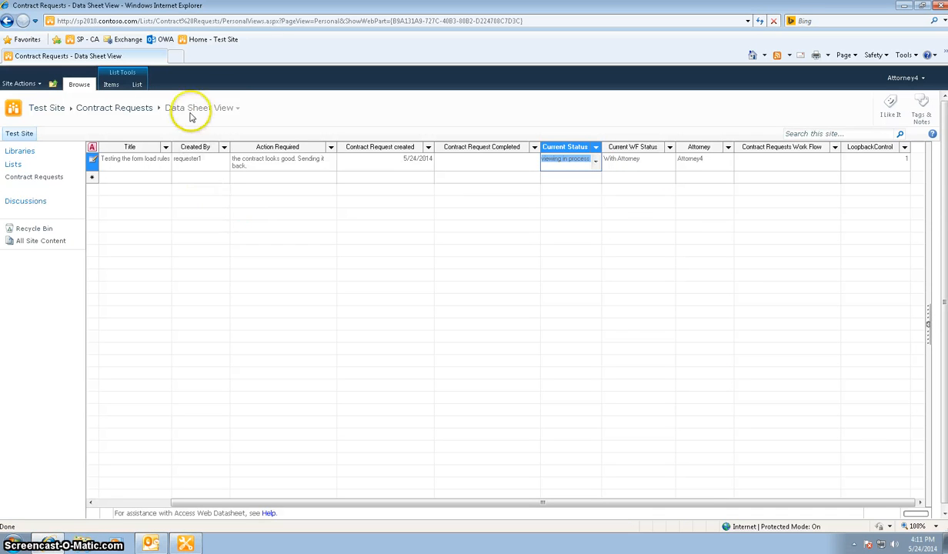
left_click(222, 113)
left_click(208, 121)
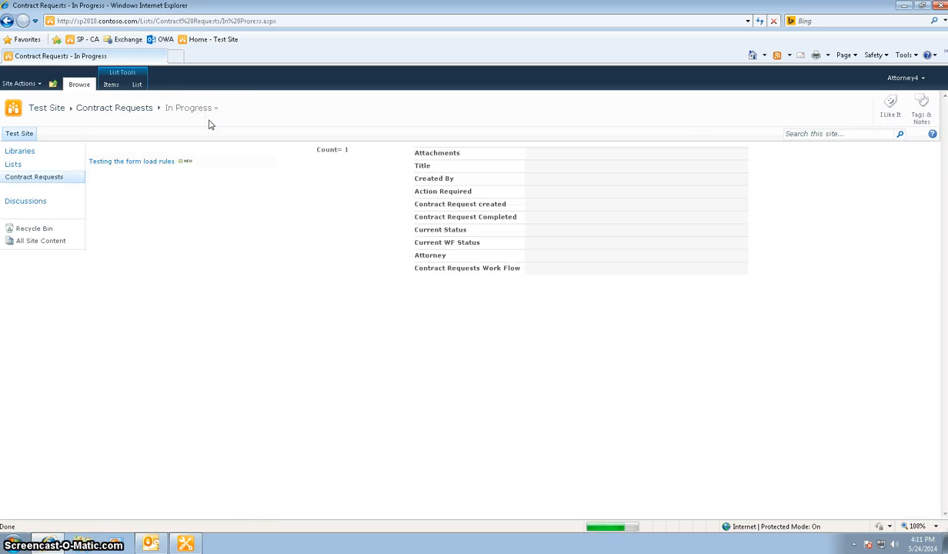
Open the "Testing the form load rules" request for editing and enter "contract work is done. Sending it back to the legal admin." under Action Required.
left_click(270, 163)
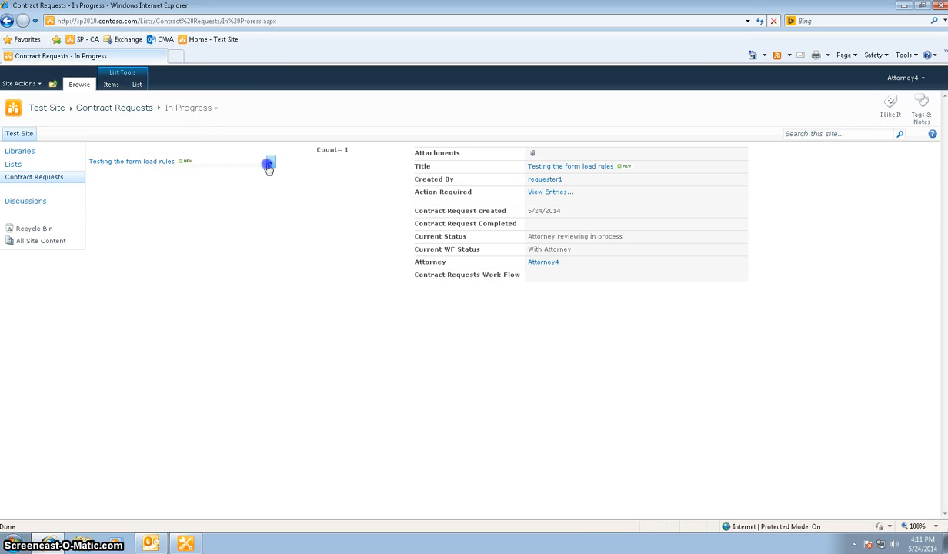
left_click(215, 184)
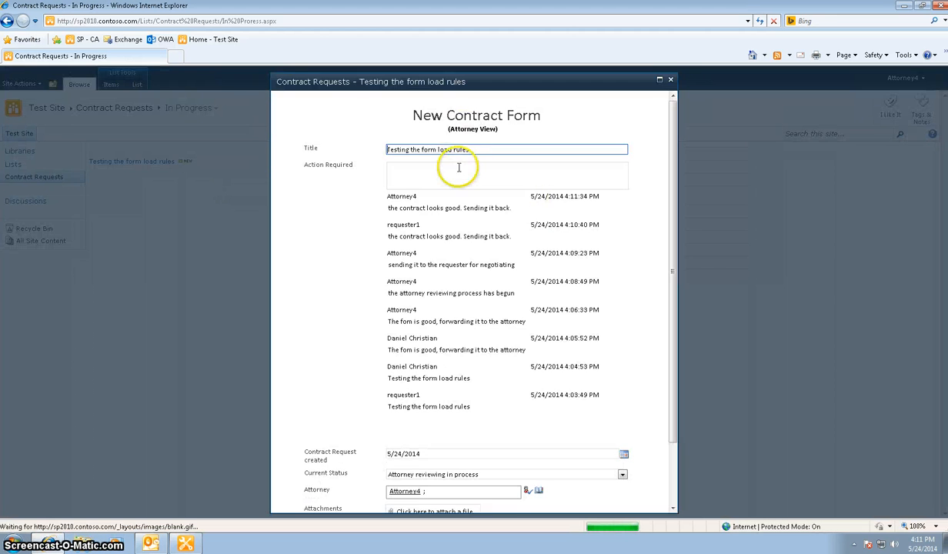
left_click(457, 170)
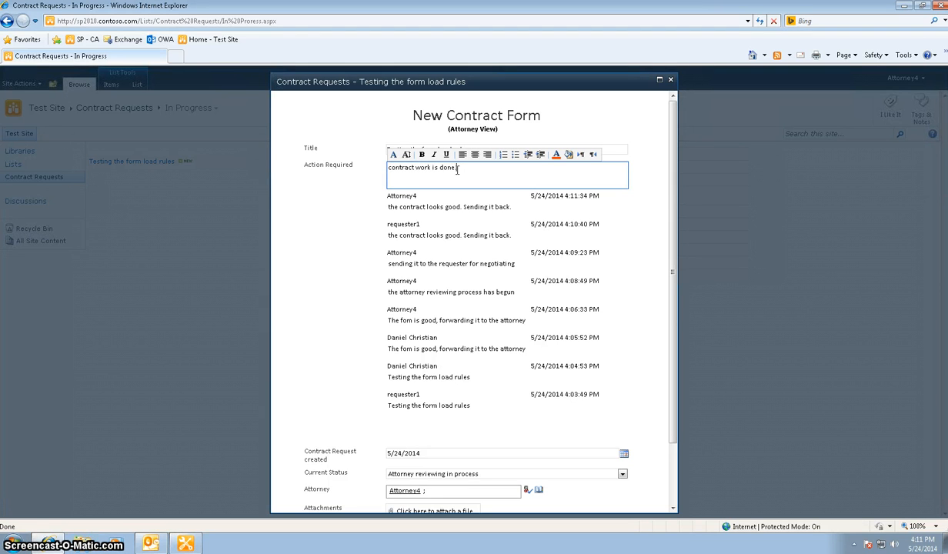
type("ack to the legal admin.")
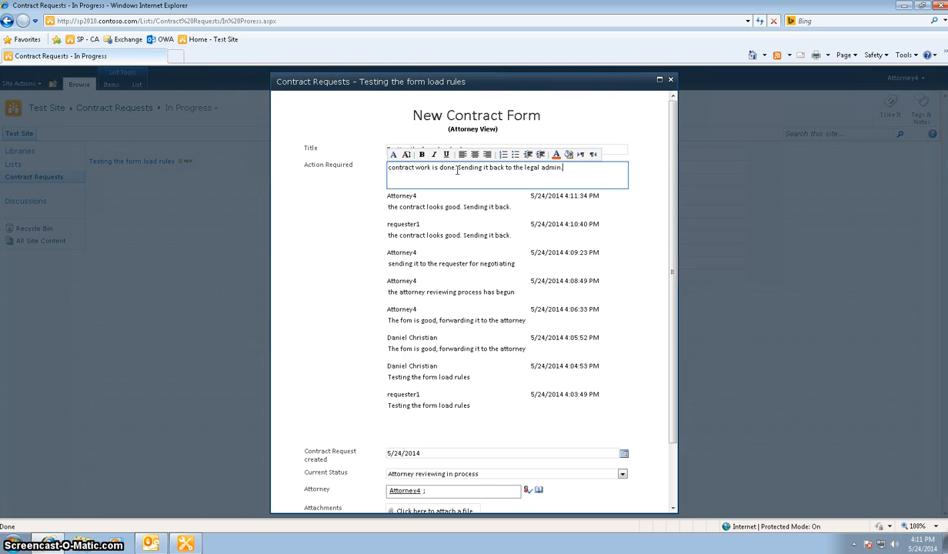
Set Current Status to "Attorney review completed" in the attorney form and submit it.
left_click(622, 474)
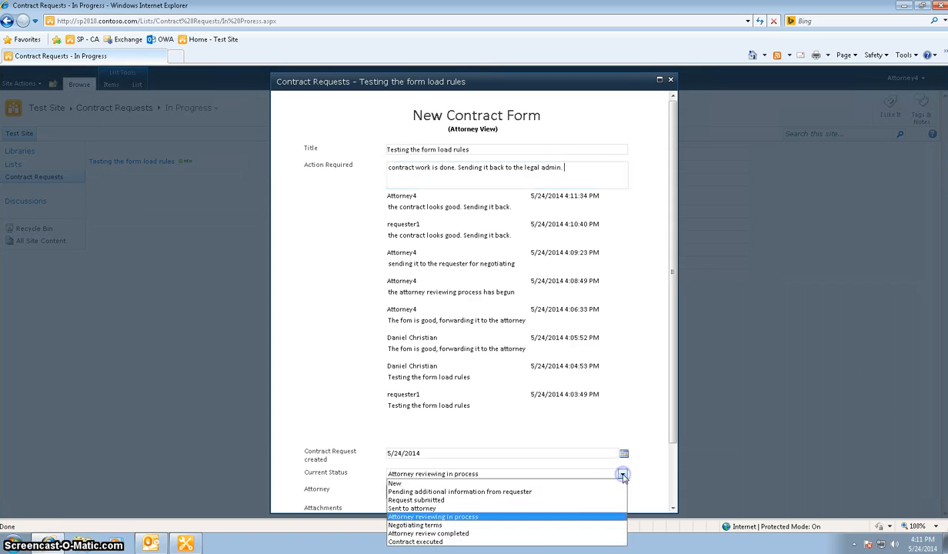
left_click(534, 533)
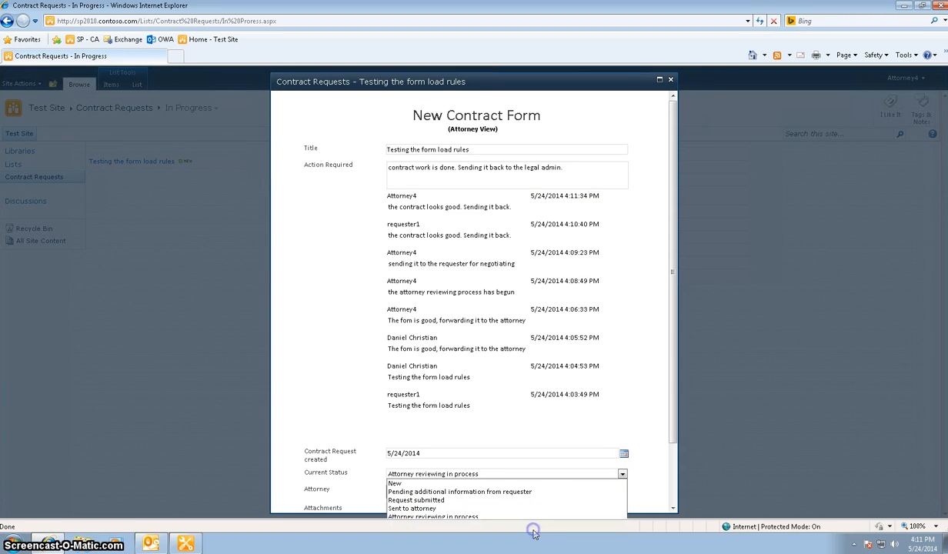
left_click(669, 463)
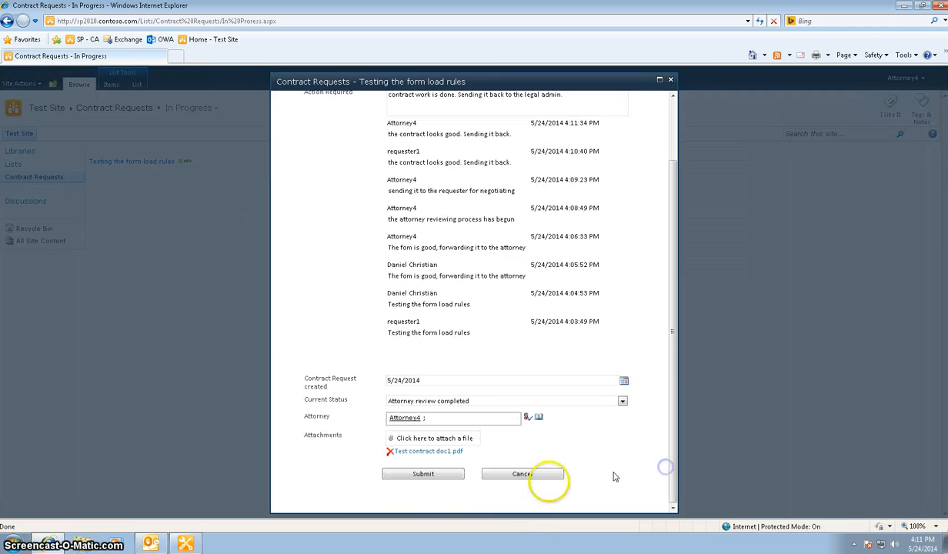
left_click(435, 476)
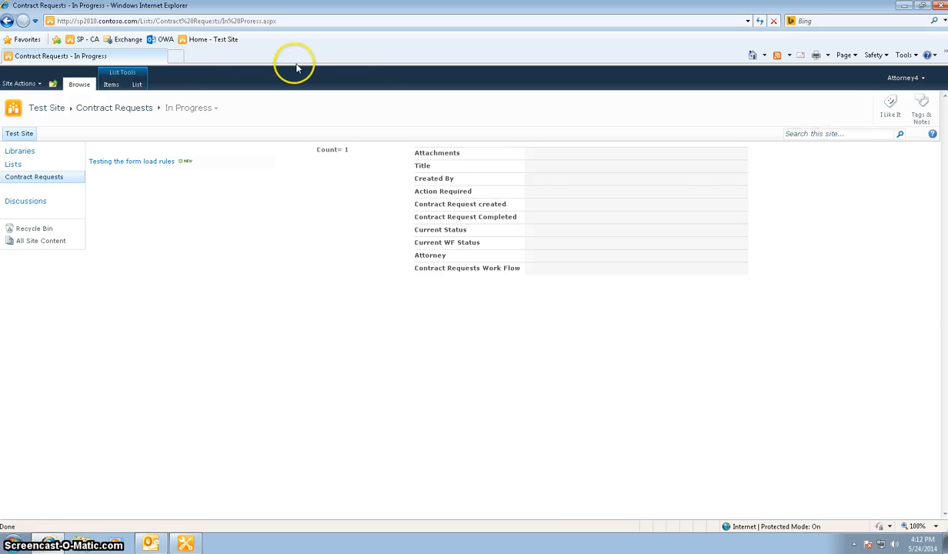
mouse_move(127, 165)
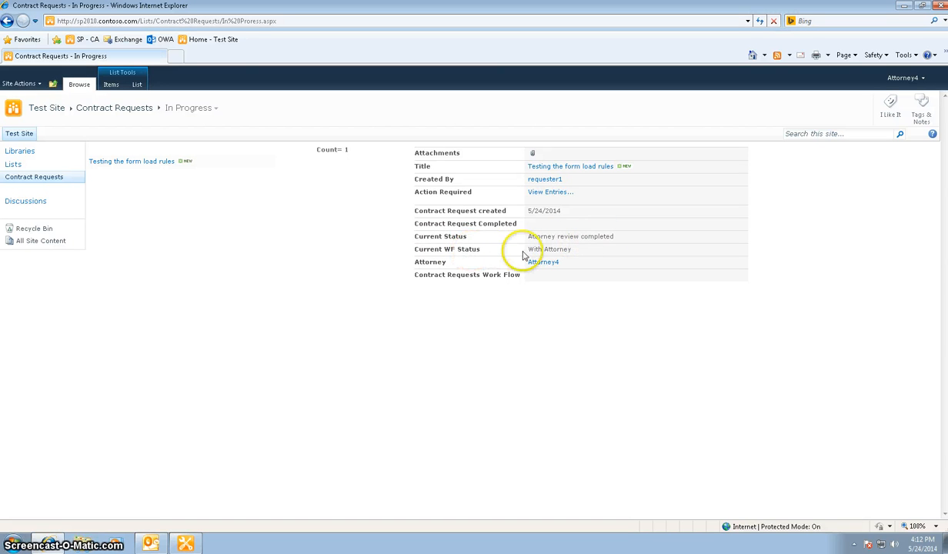
Sign in as a different user with the legal administrator's user name and account password.
left_click(904, 78)
left_click(850, 123)
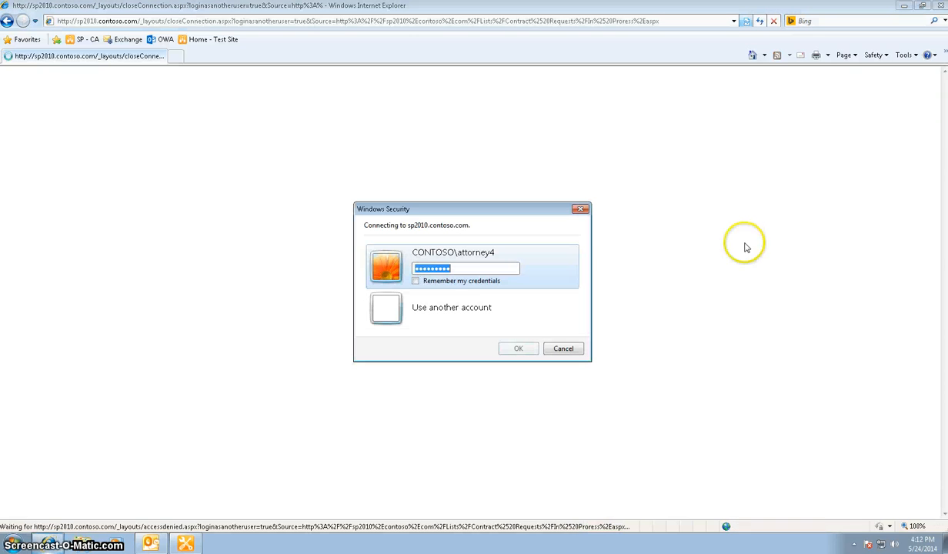
left_click(417, 311)
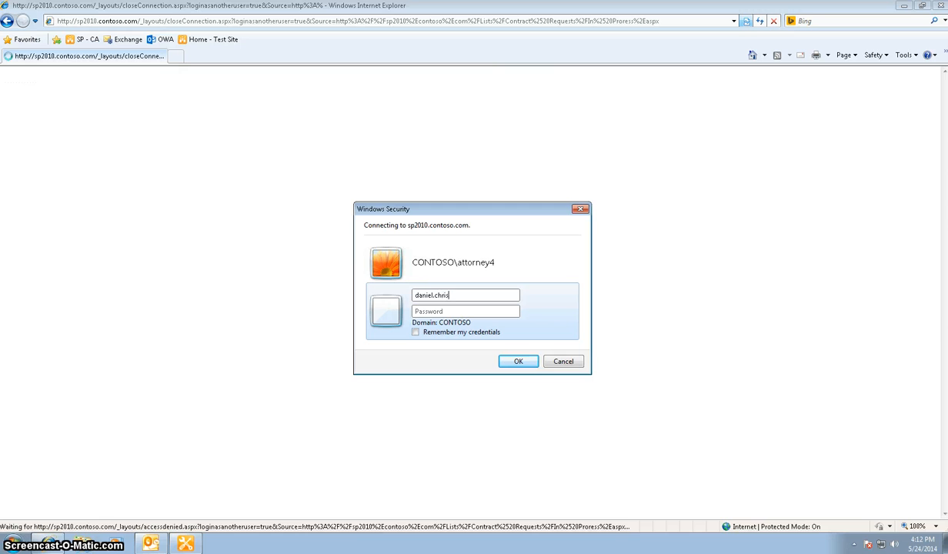
type("ss@wo")
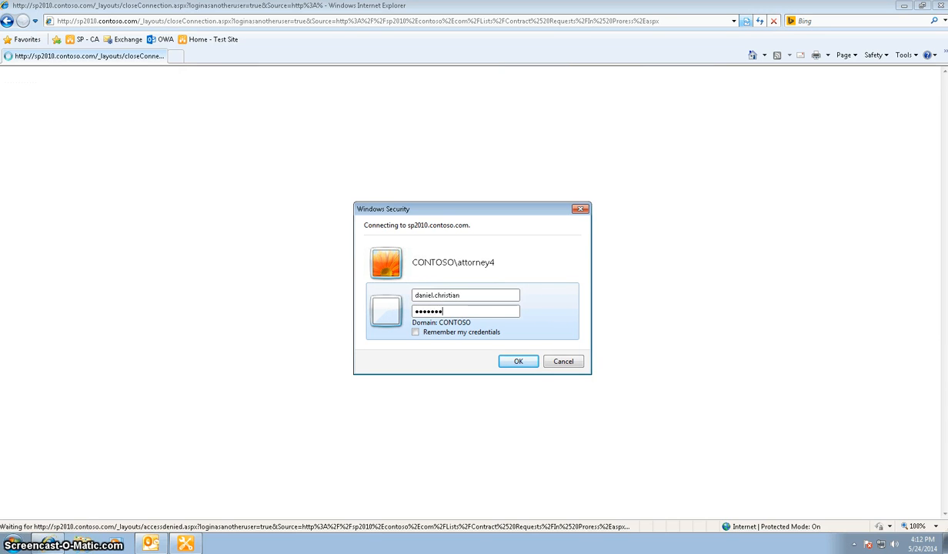
key("Return")
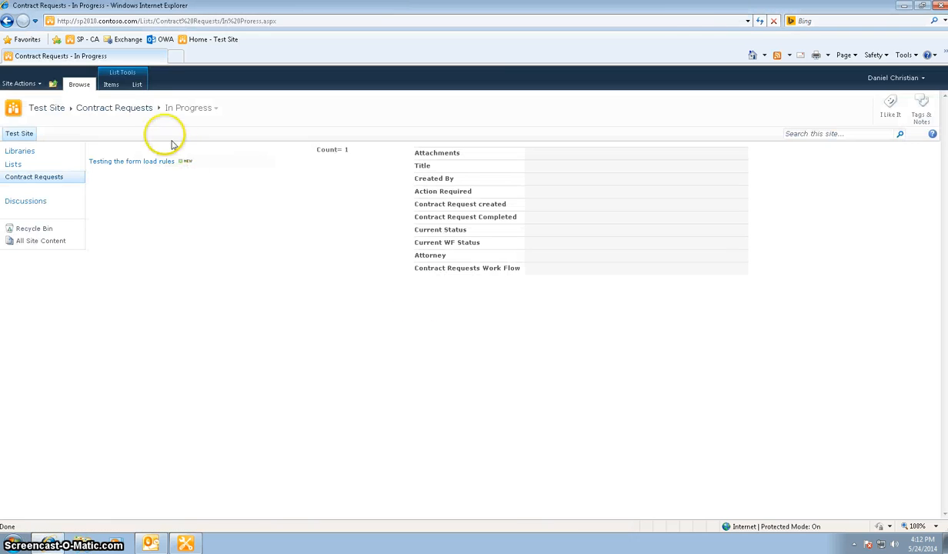
Check the request's row in the legal administrator's personal Data View.
left_click(127, 85)
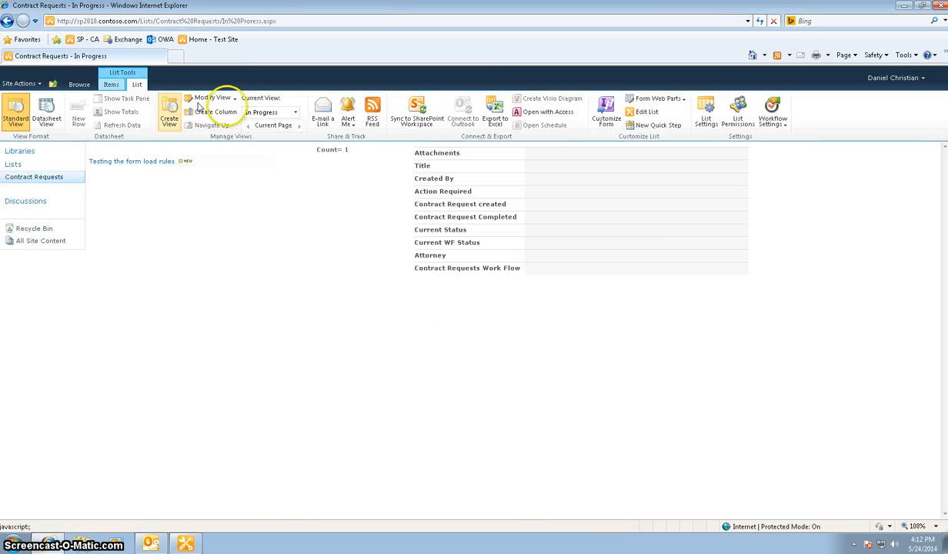
left_click(293, 113)
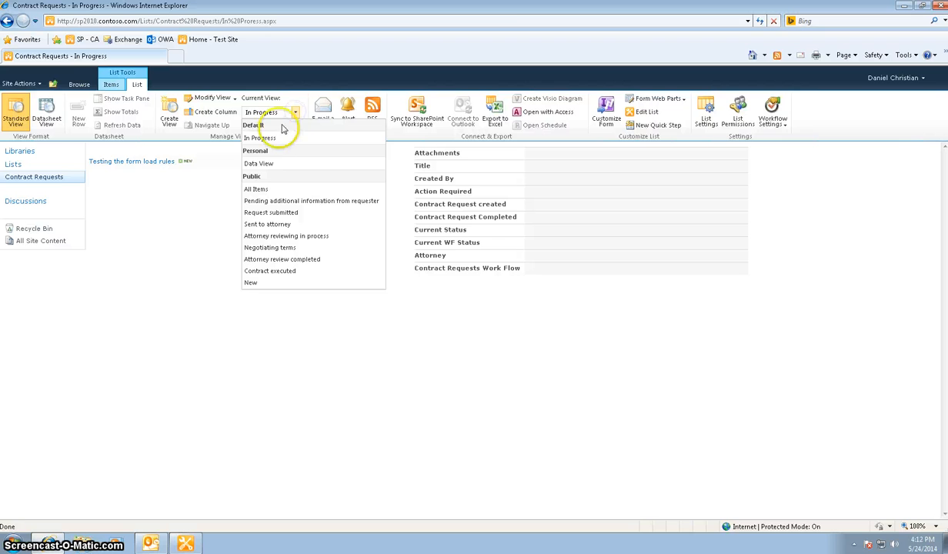
left_click(265, 164)
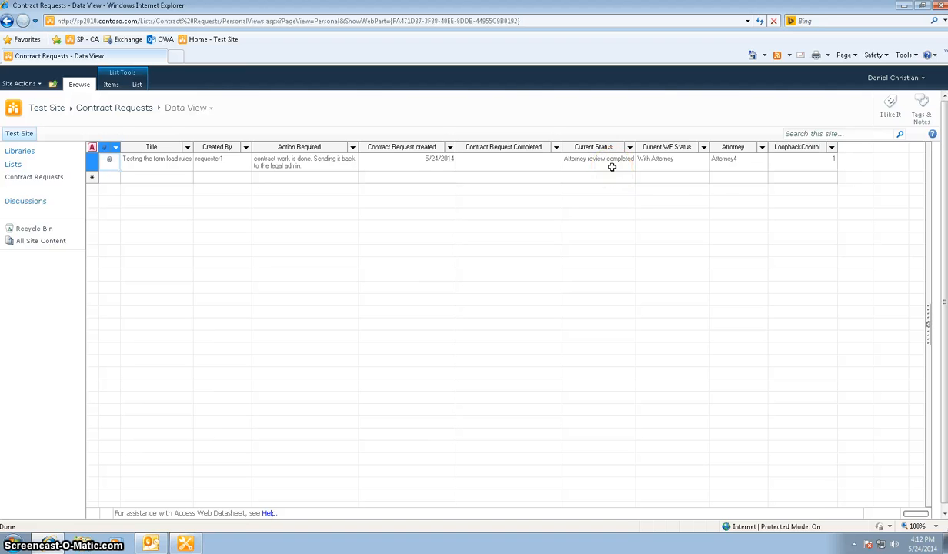
Set the request's Current WF Status in the Data View to the option naming the legal administrator.
left_click(656, 168)
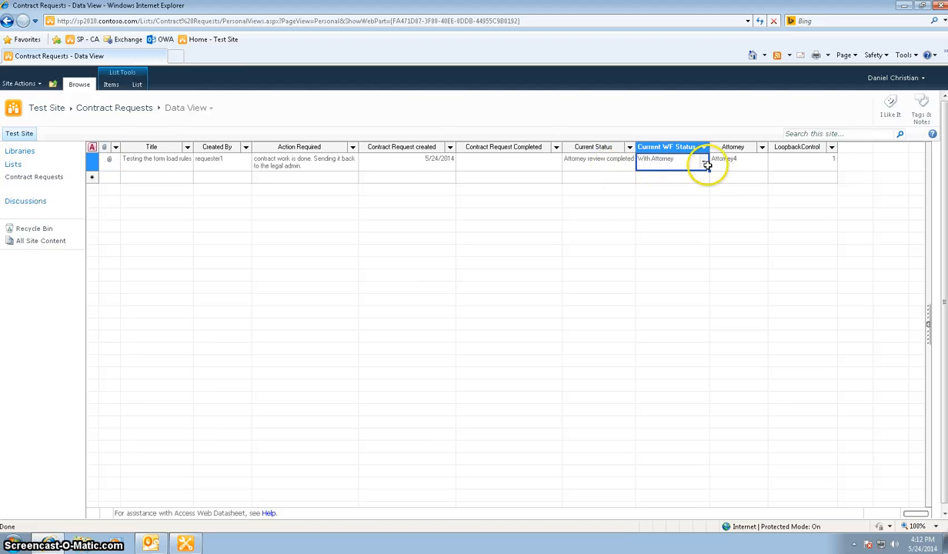
left_click(704, 163)
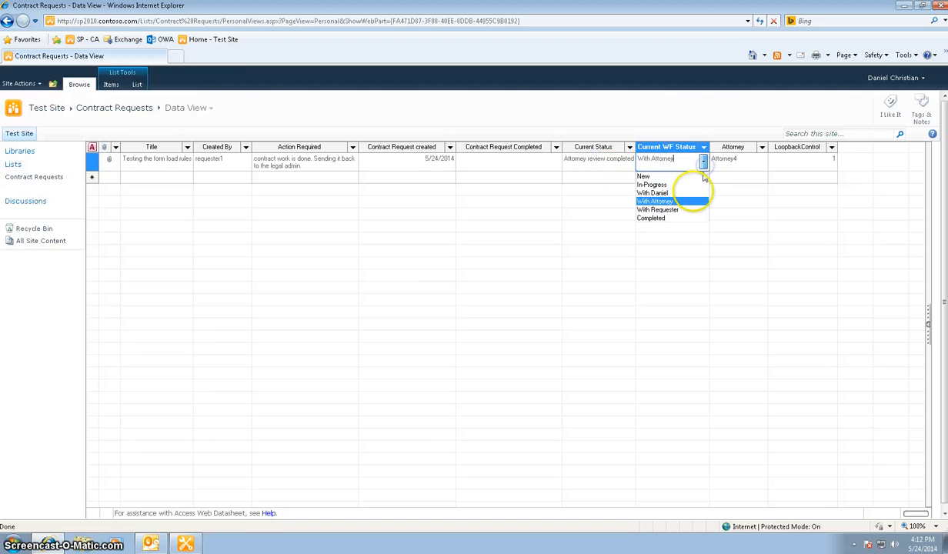
left_click(693, 193)
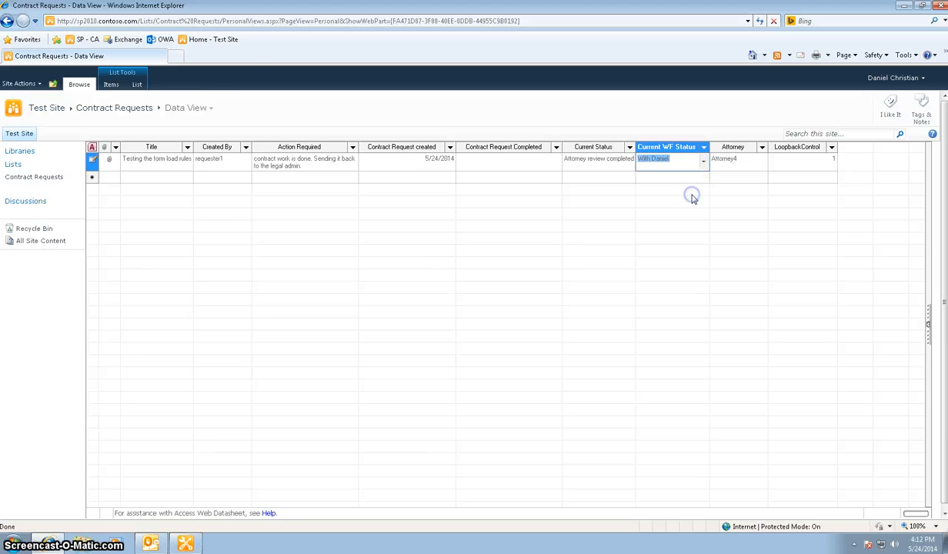
Open the "Testing the form load rules" request for editing from the In Progress view and enter "the contract is ready to go live." under Action Required.
left_click(206, 113)
left_click(201, 120)
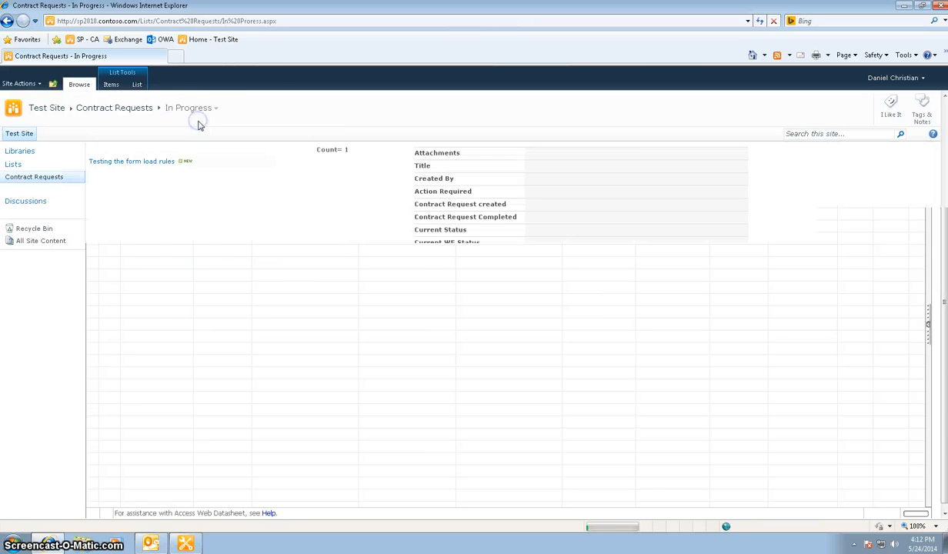
mouse_move(201, 164)
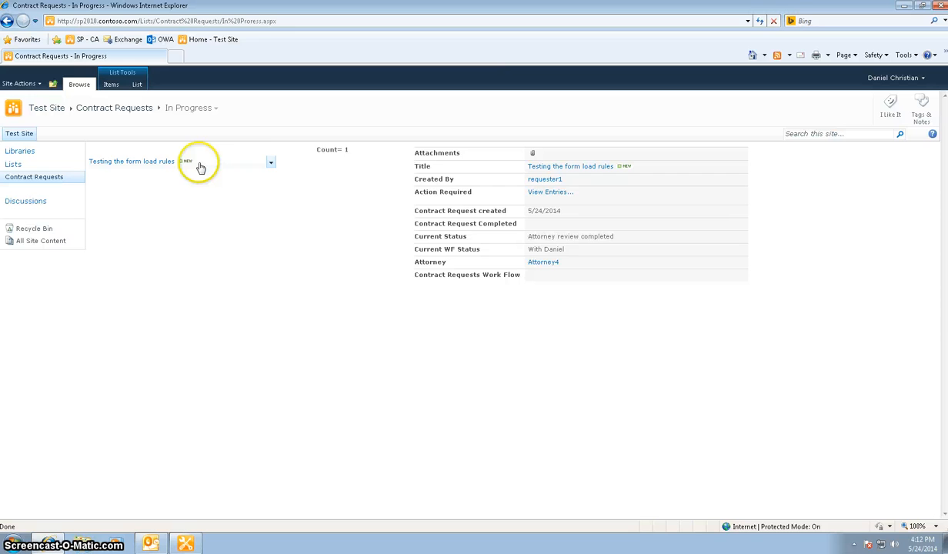
left_click(271, 166)
left_click(241, 187)
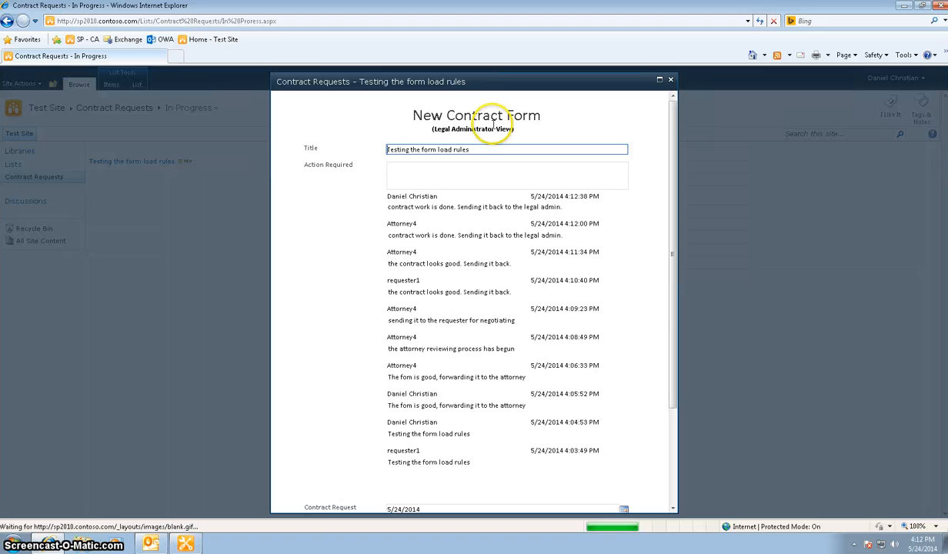
left_click(474, 170)
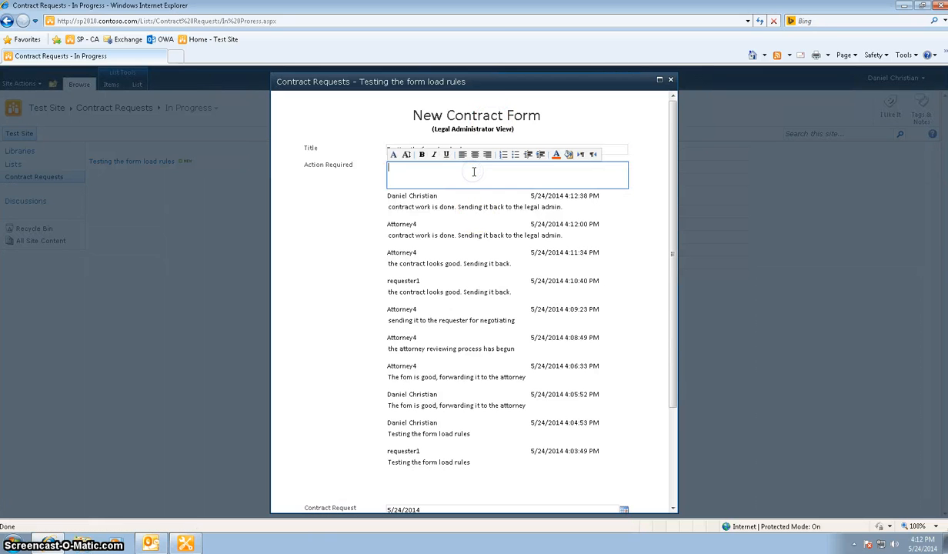
type("the contract is ready to go live.")
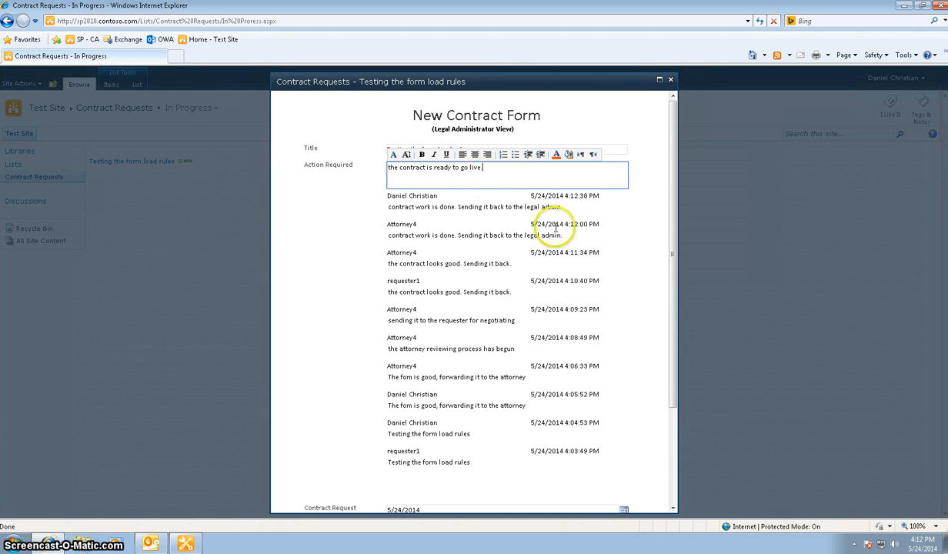
Set Current Status to "Contract executed" in the legal administrator form and submit it.
left_click(671, 325)
left_click_drag(670, 326, 669, 398)
left_click(621, 412)
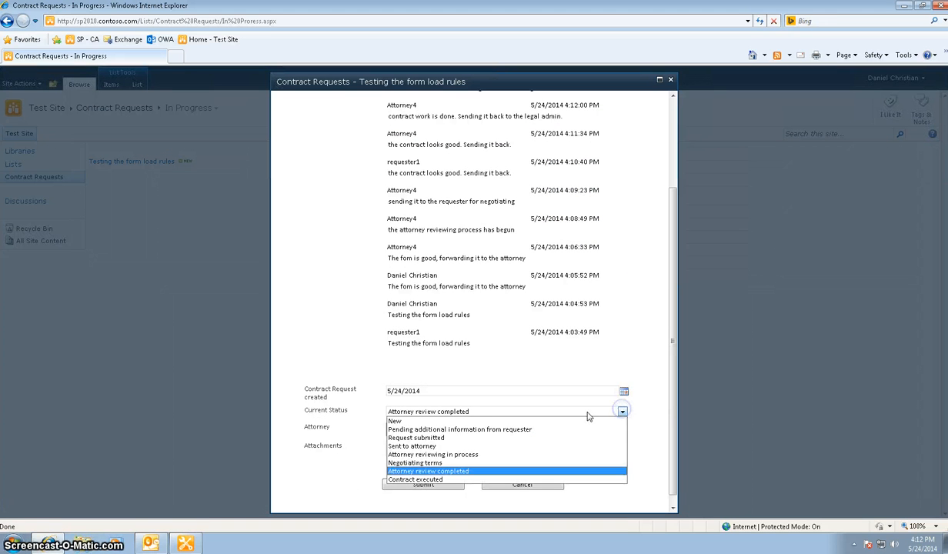
left_click(441, 480)
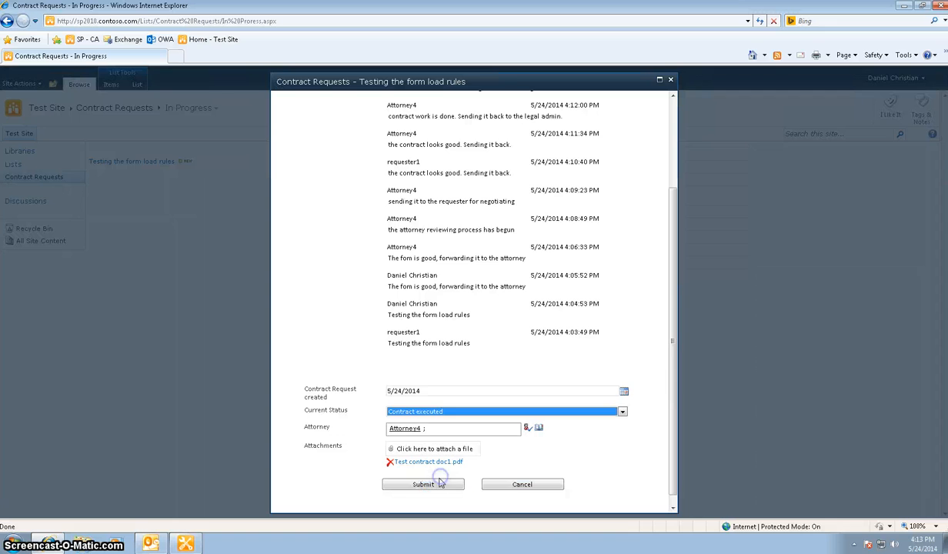
left_click(436, 485)
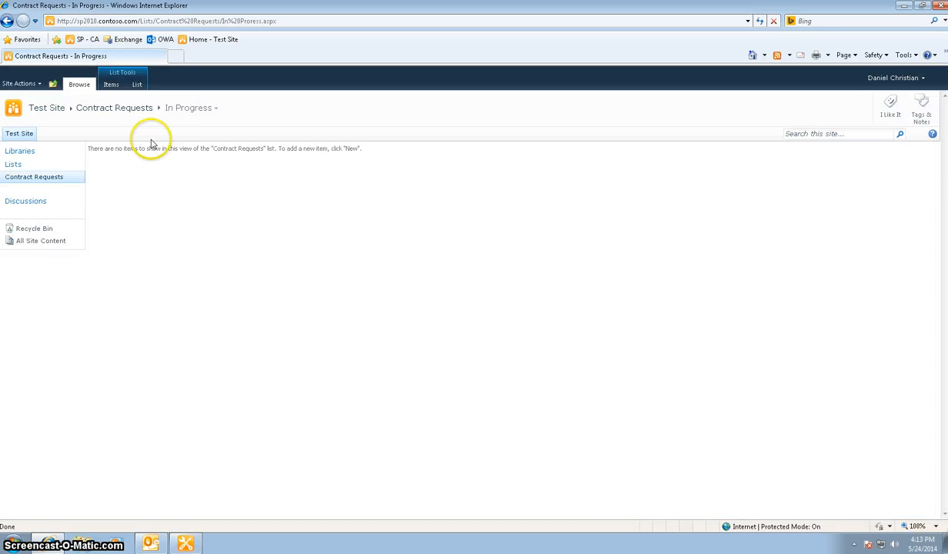